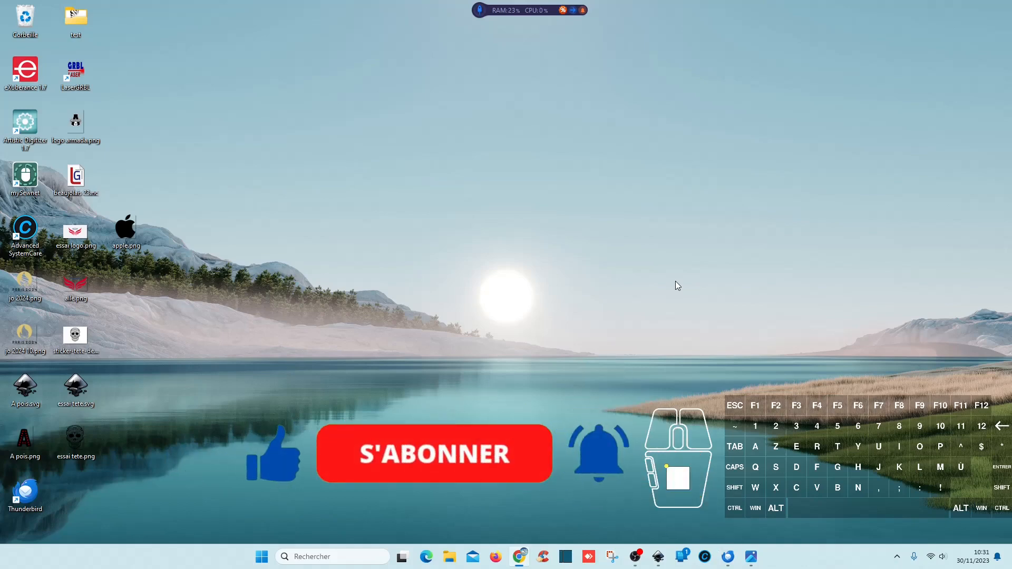
# View the ying yang.png reference picture, close it and switch to Inkscape
pyautogui.click(751, 556)
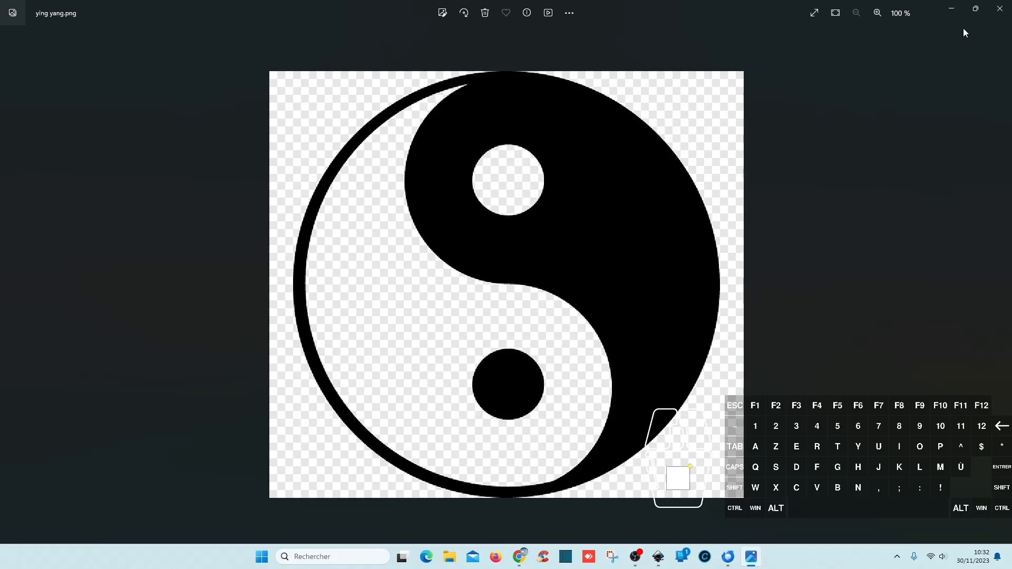
pyautogui.click(999, 9)
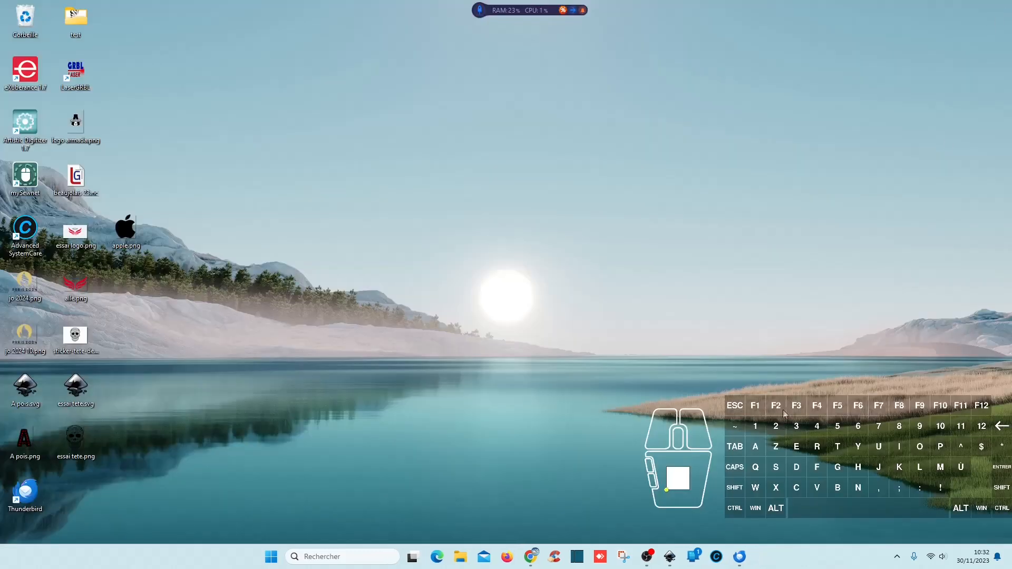
pyautogui.click(670, 556)
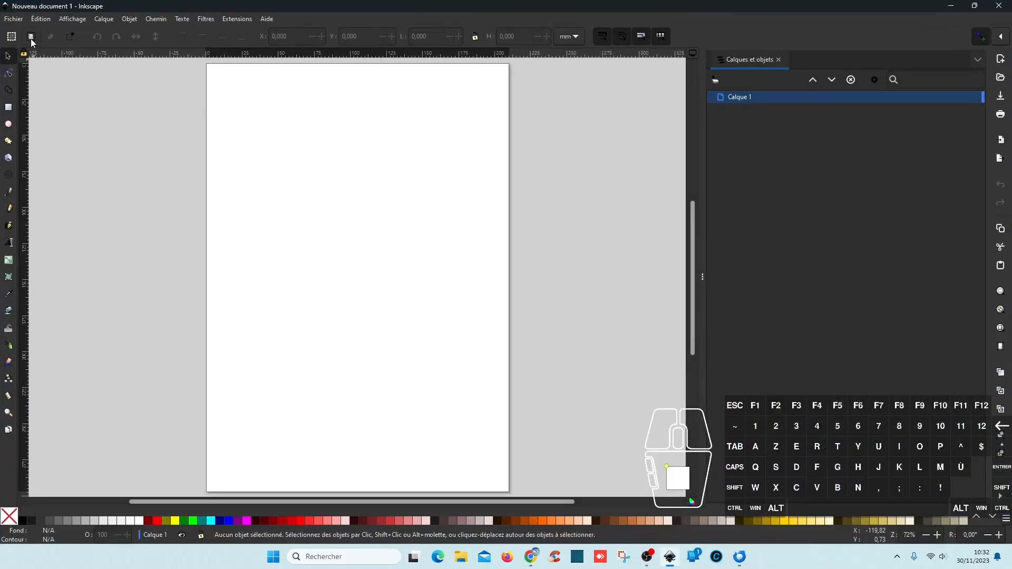
# Import ying yang.png from the Téléchargements folder into the blank document
pyautogui.click(14, 19)
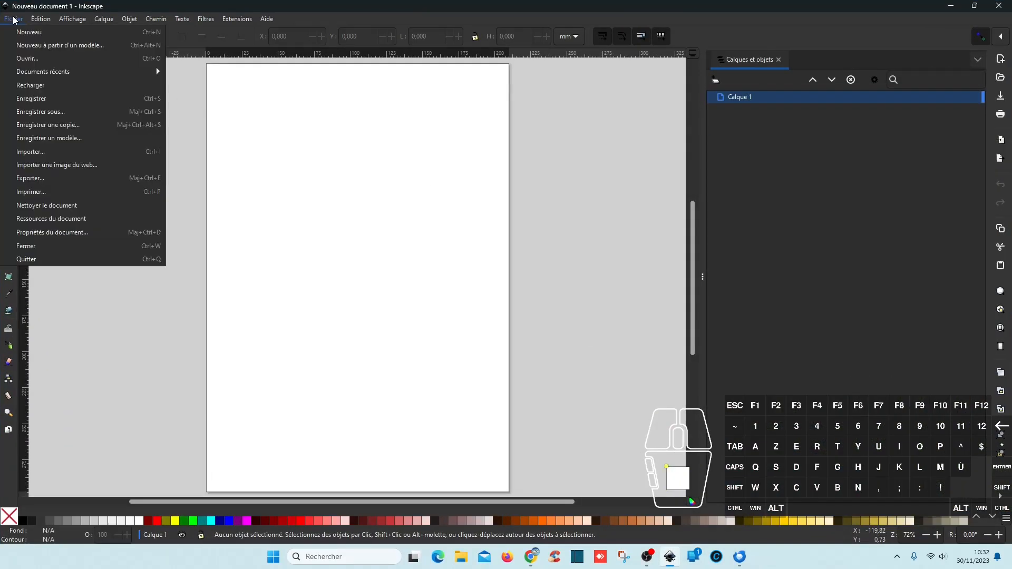
pyautogui.click(49, 157)
pyautogui.click(207, 267)
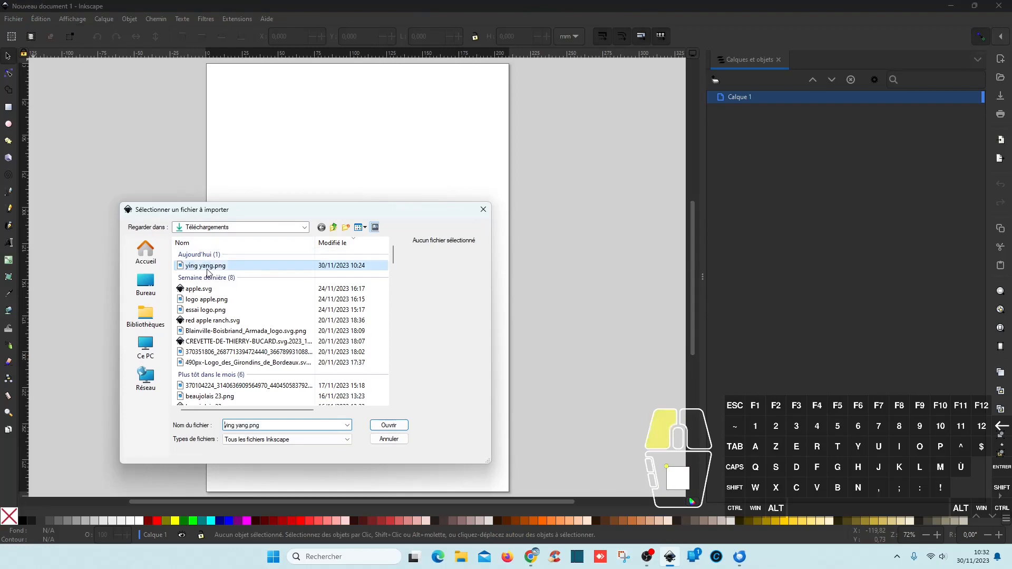
pyautogui.click(388, 425)
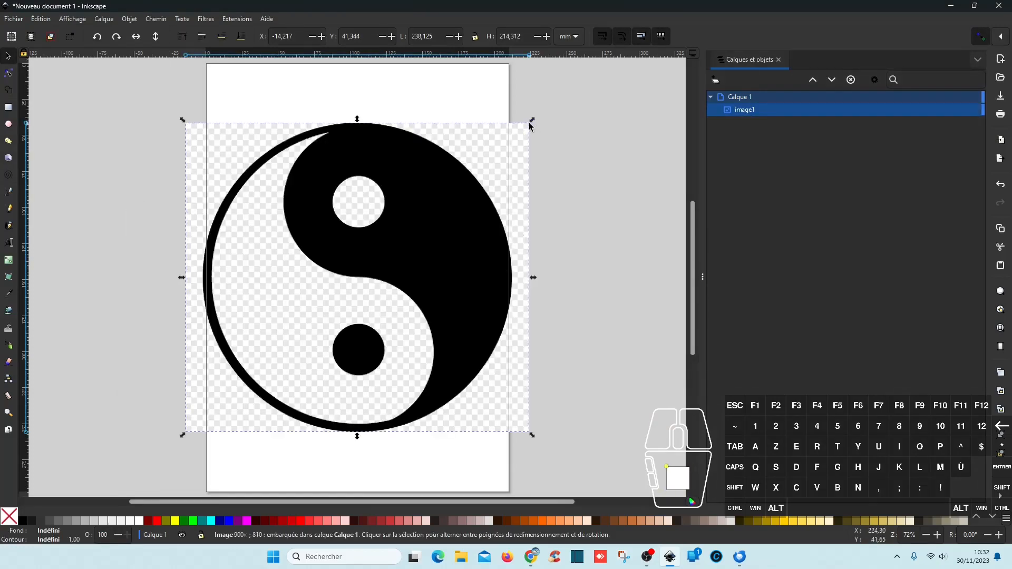
# Scale the imported image about its centre to about 210 × 189 mm, matching the page width, and lock it
pyautogui.moveTo(531, 121); pyautogui.dragTo(513, 136)
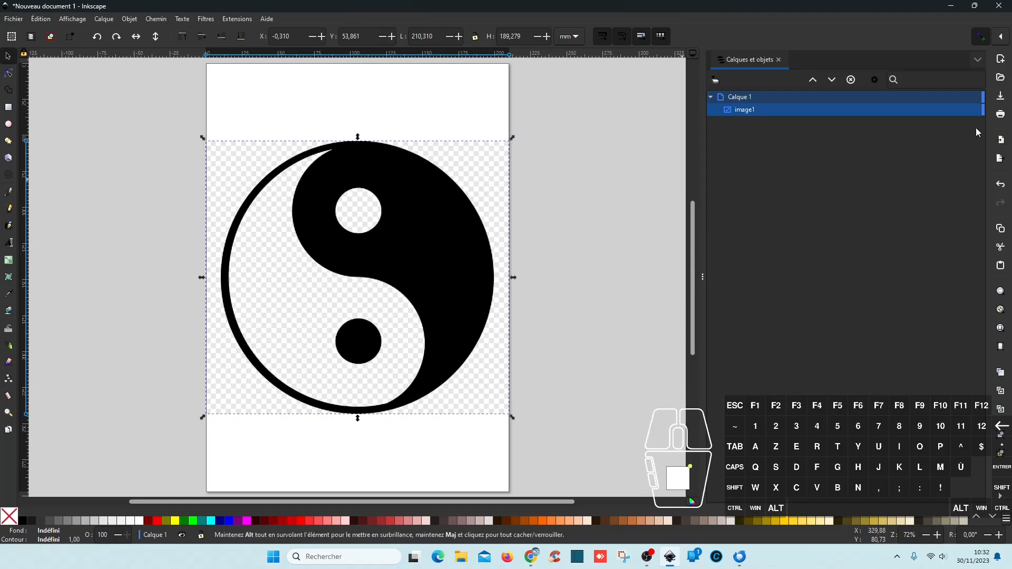
pyautogui.click(974, 111)
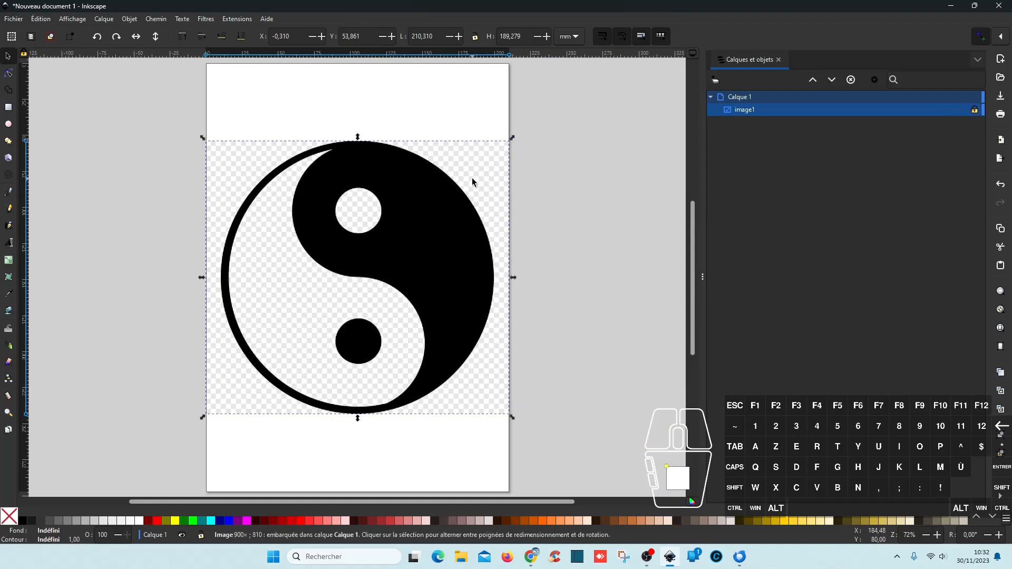
# Draw a circle with a radius of about 94.5 mm from the symbol's centre to cover its outer edge
pyautogui.click(11, 125)
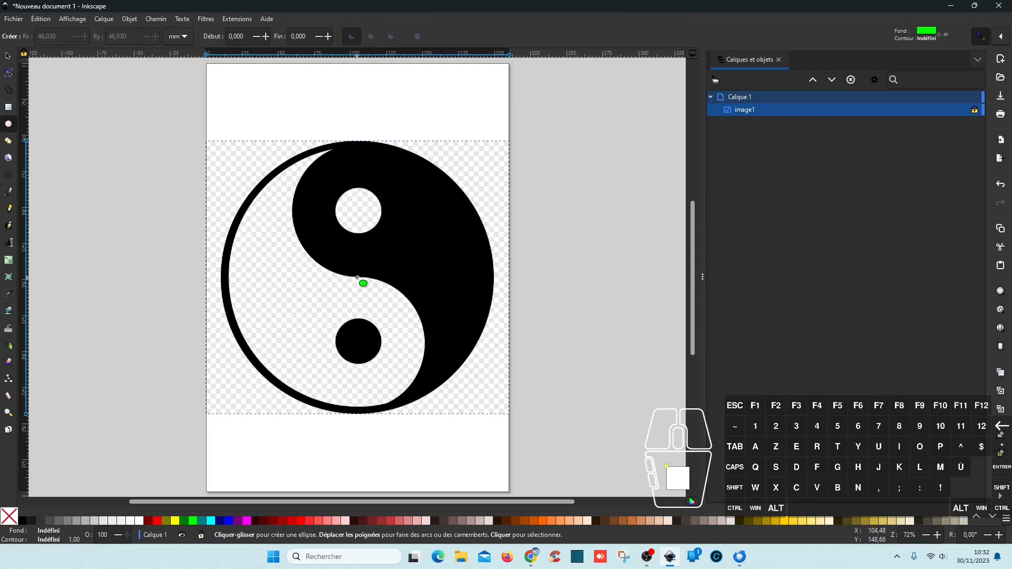
pyautogui.hotkey('ctrl', 'shift')
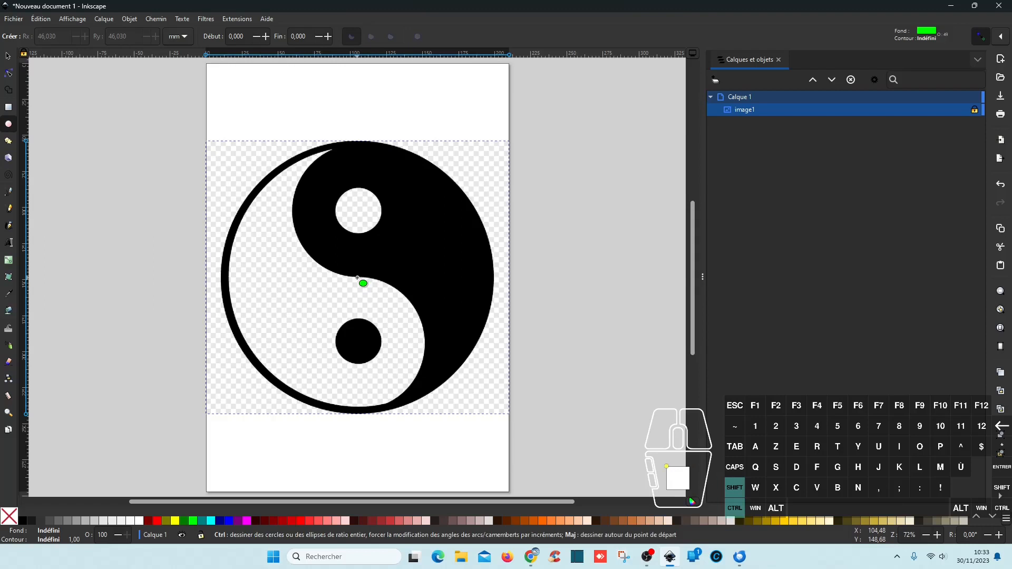
pyautogui.moveTo(358, 278); pyautogui.dragTo(493, 453)
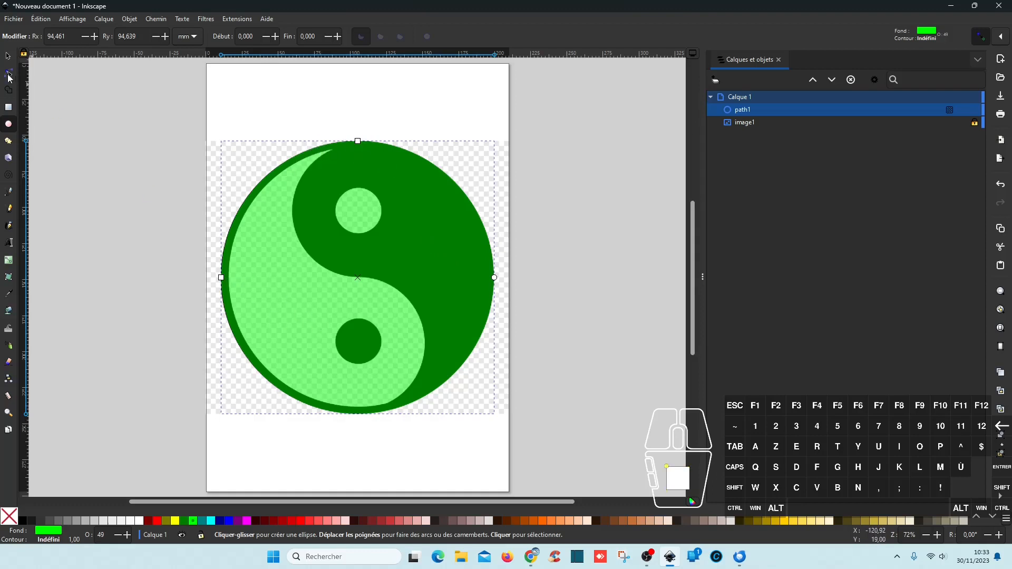
# Duplicate the green circle, shrink the copy about its centre to about 166 mm wide and fill it blue
pyautogui.hotkey('ctrl', 'd')
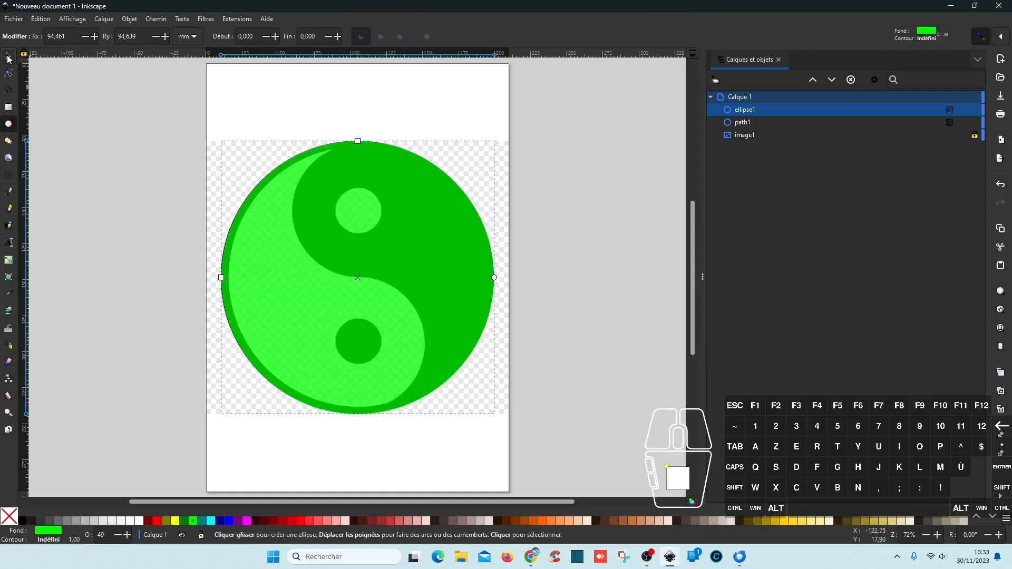
pyautogui.click(8, 56)
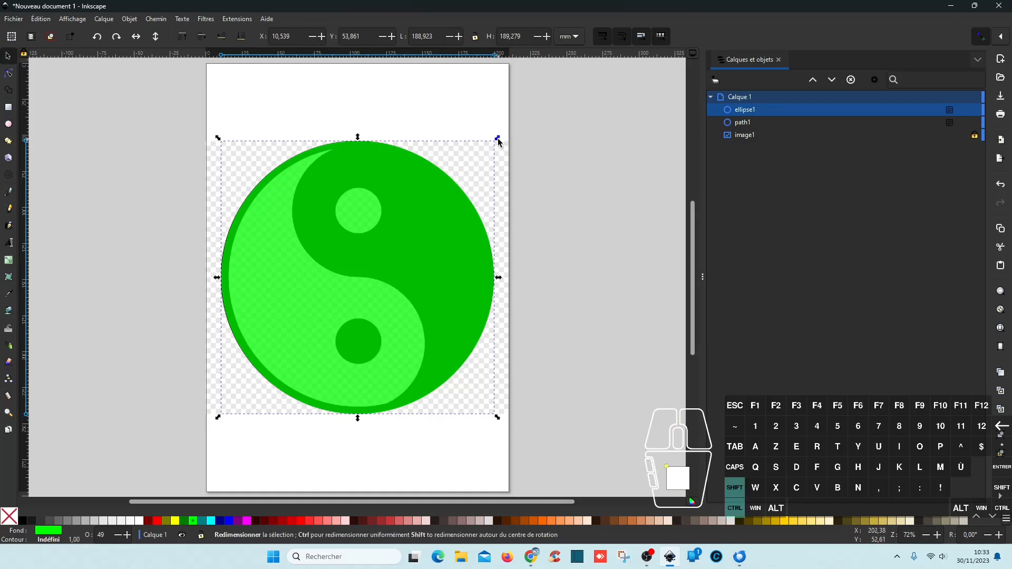
pyautogui.moveTo(498, 141); pyautogui.dragTo(481, 156)
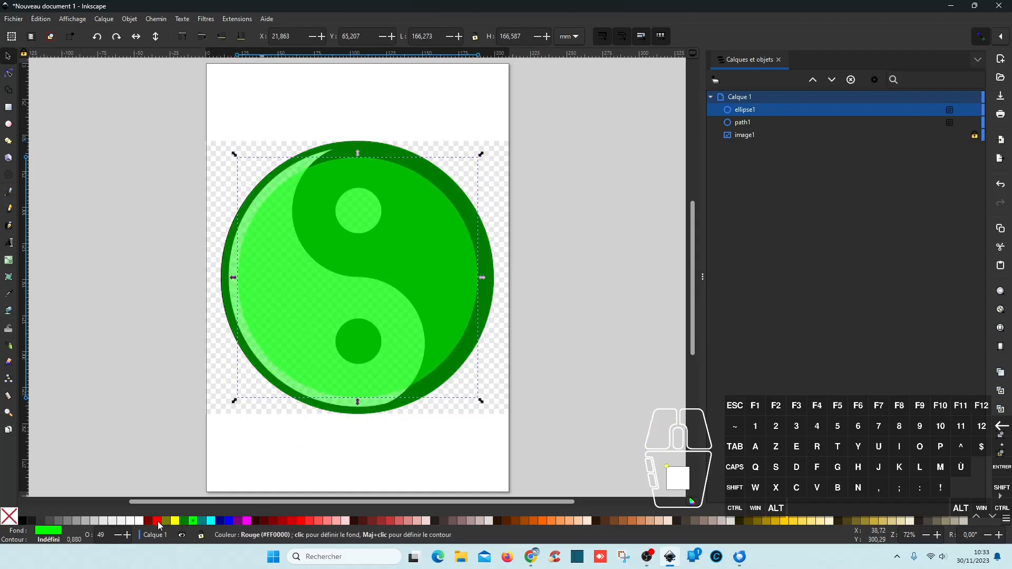
pyautogui.click(232, 520)
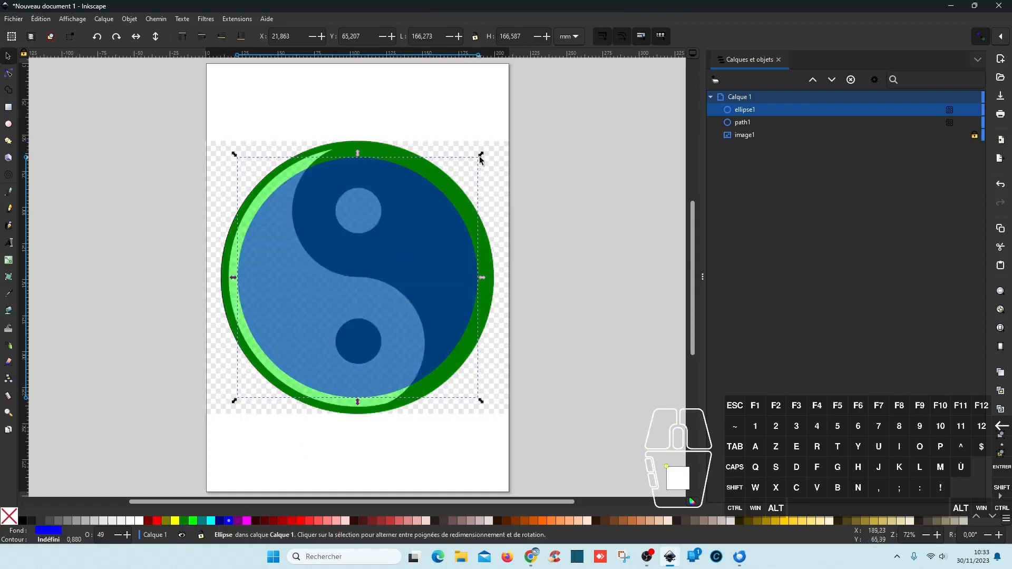
# With snapping off, resize the blue circle to about 181.6 × 181.2 mm so it follows the ring's inner edge
pyautogui.moveTo(480, 153); pyautogui.dragTo(485, 147)
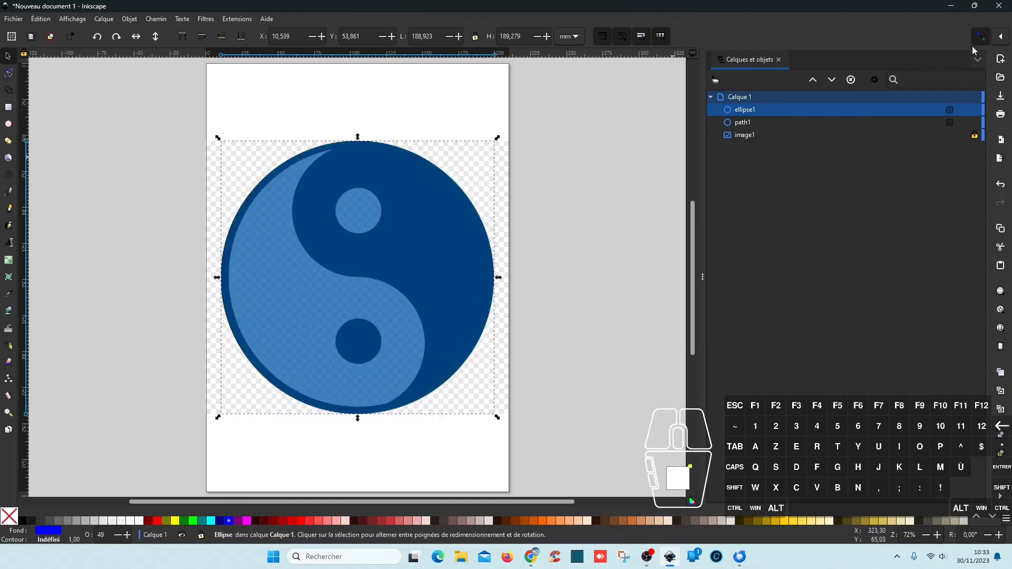
pyautogui.moveTo(497, 138); pyautogui.dragTo(496, 145)
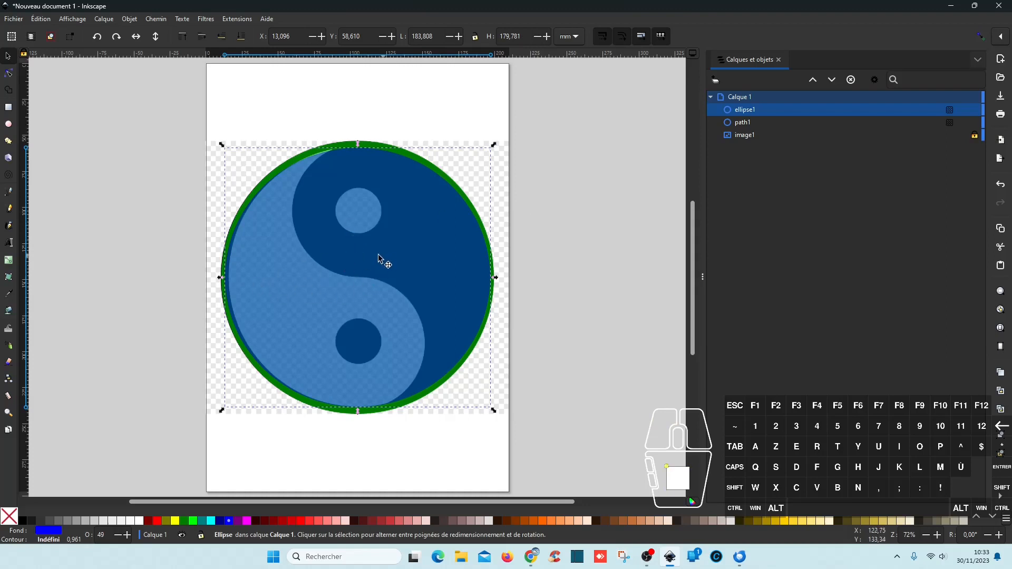
pyautogui.moveTo(221, 278); pyautogui.dragTo(223, 278)
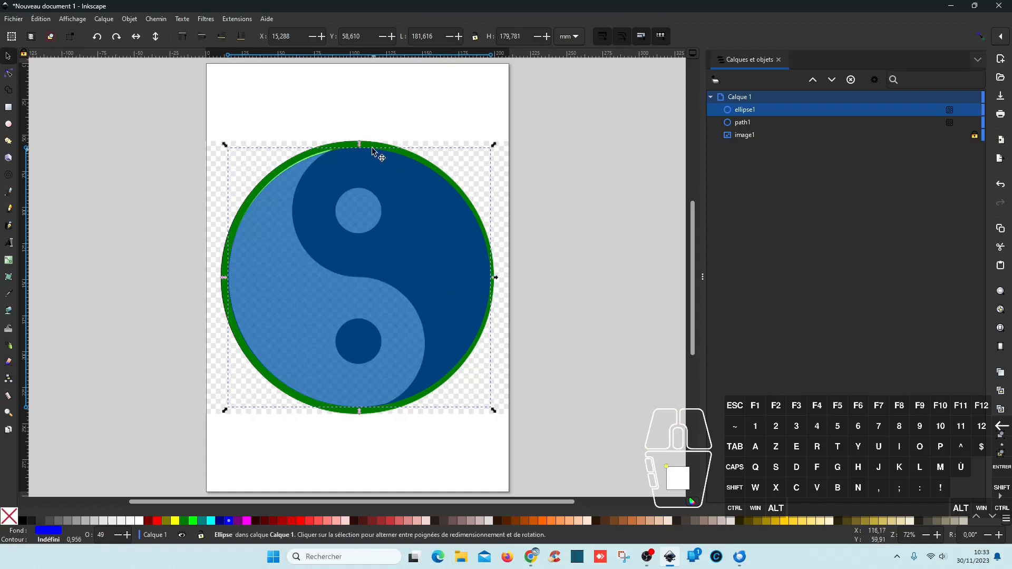
pyautogui.moveTo(360, 145); pyautogui.dragTo(358, 144)
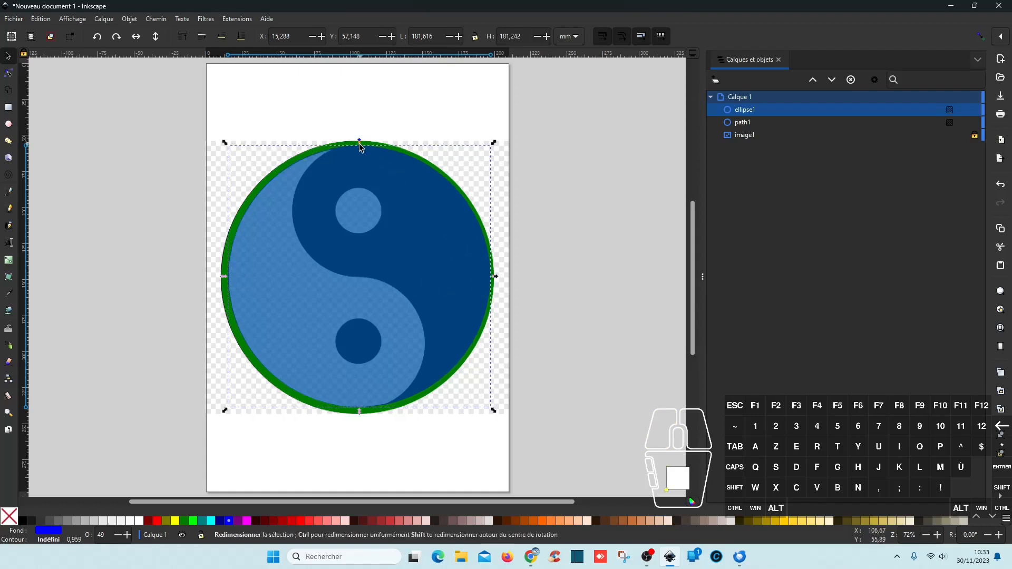
pyautogui.moveTo(832, 116)
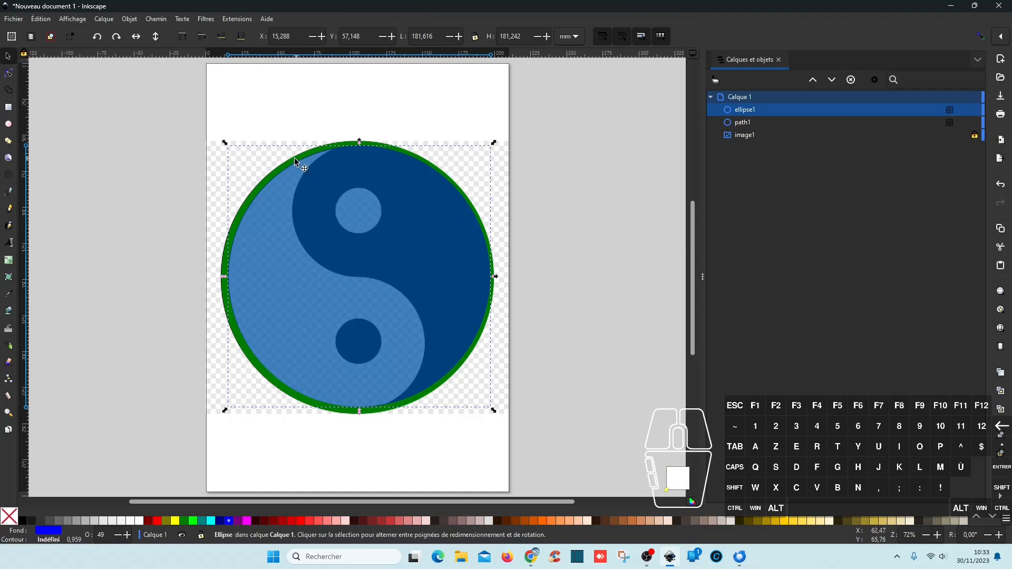
# Turn snapping back on, draw a circle of about 39.3 mm radius centred on the upper dot and fill it red
pyautogui.click(9, 126)
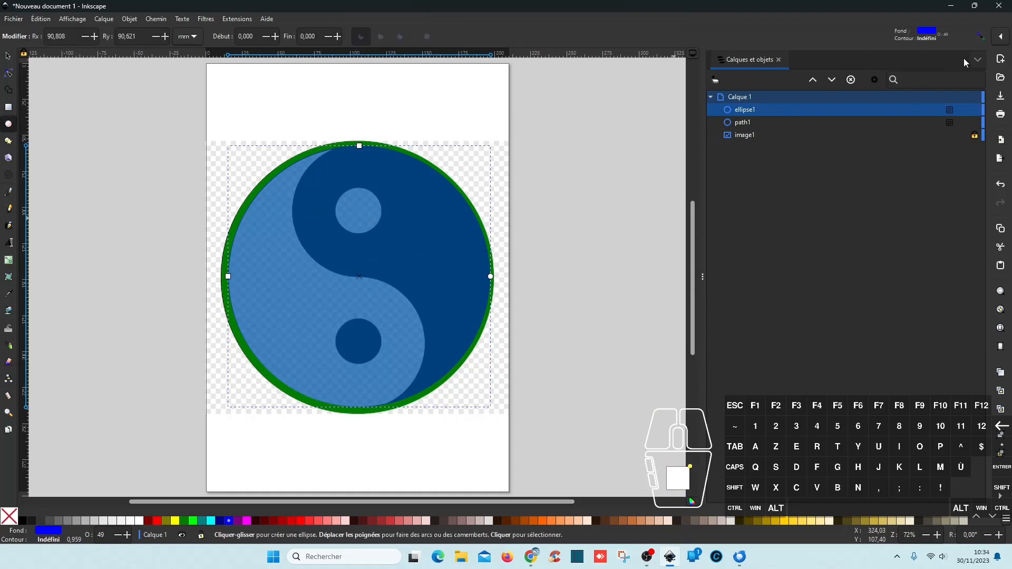
pyautogui.click(979, 36)
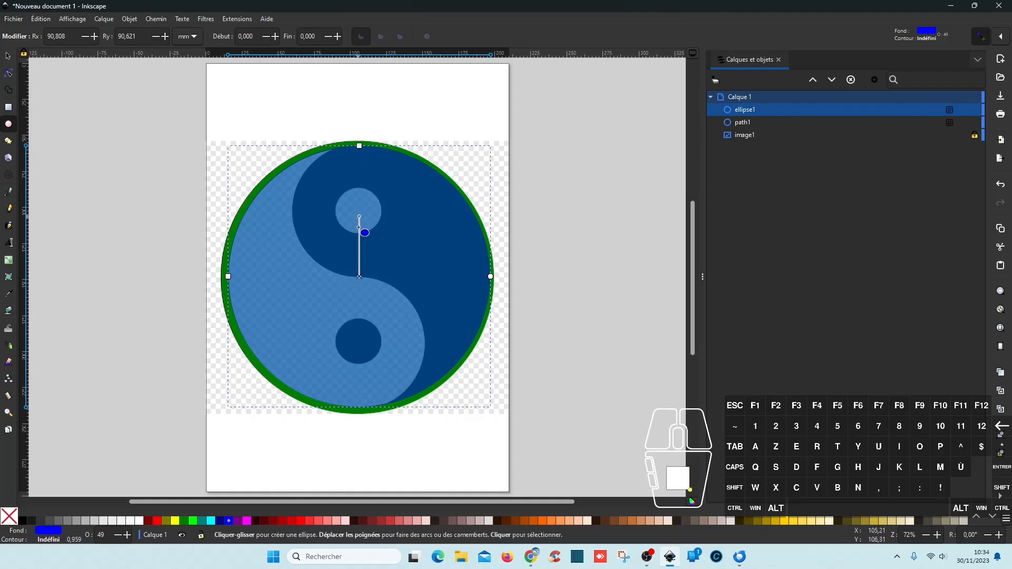
pyautogui.moveTo(365, 214)
pyautogui.mouseDown()
pyautogui.moveTo(438, 277)
pyautogui.moveTo(430, 271)
pyautogui.mouseUp()
pyautogui.scroll(1, 430, 182)
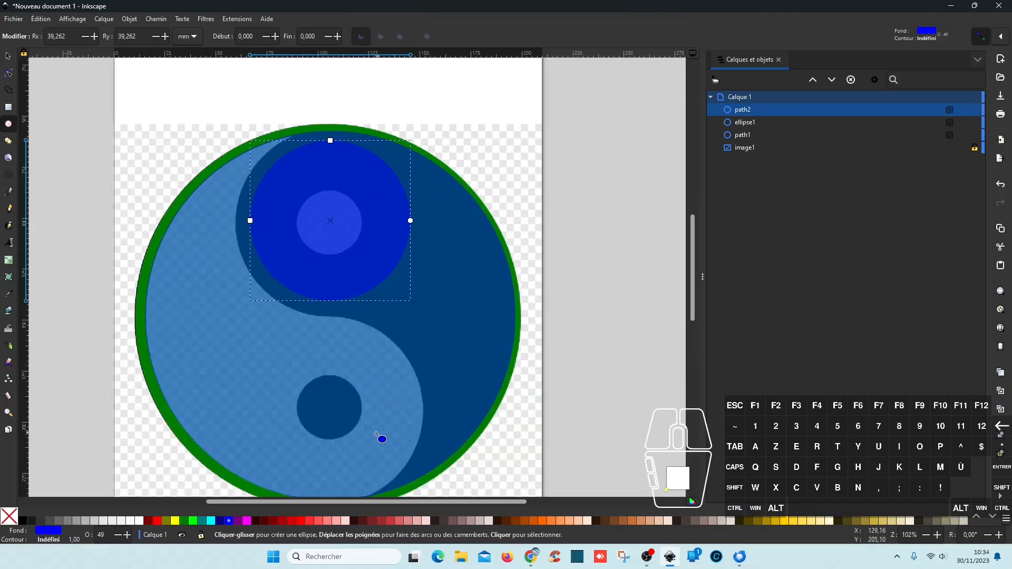
pyautogui.click(157, 521)
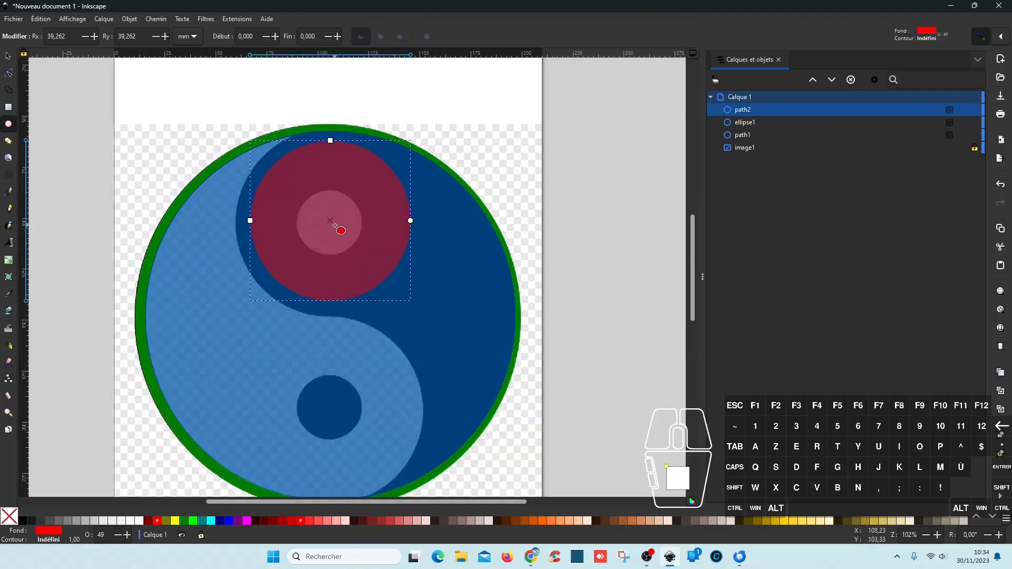
# Resize the red circle to about 90.6 × 90.6 mm so it matches the symbol's upper lobe
pyautogui.click(8, 56)
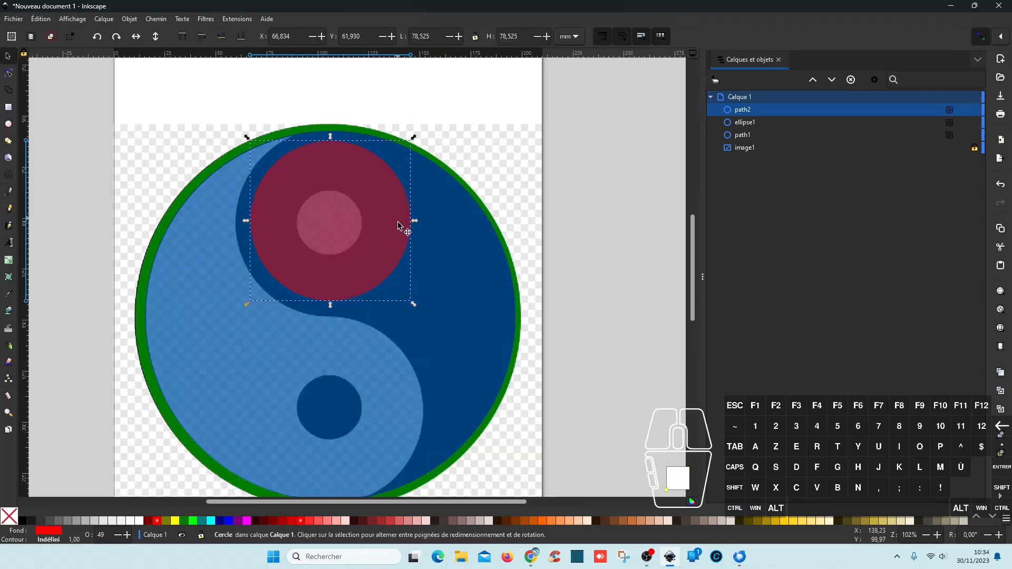
pyautogui.moveTo(413, 303); pyautogui.dragTo(423, 314)
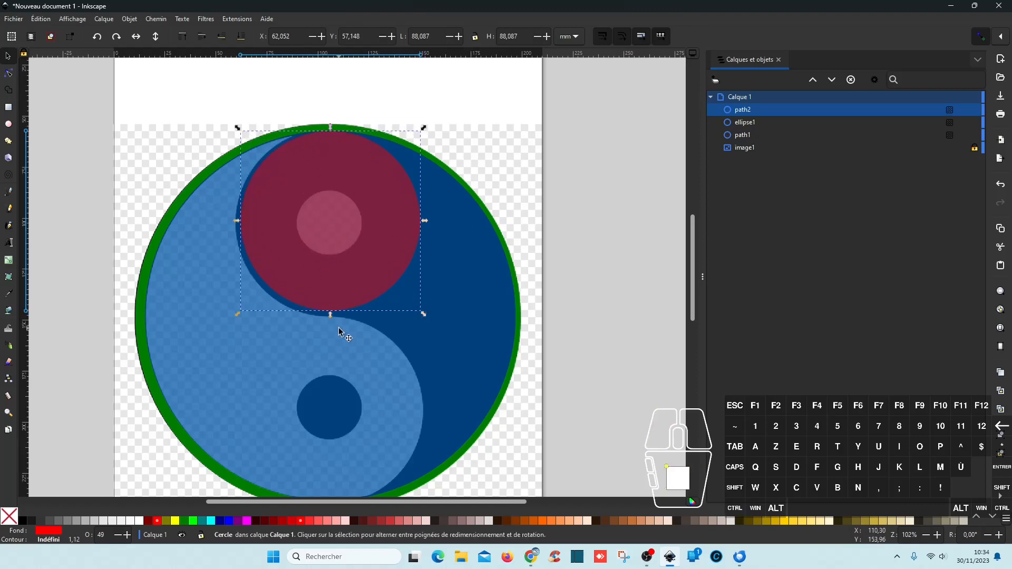
pyautogui.moveTo(330, 314); pyautogui.dragTo(331, 323)
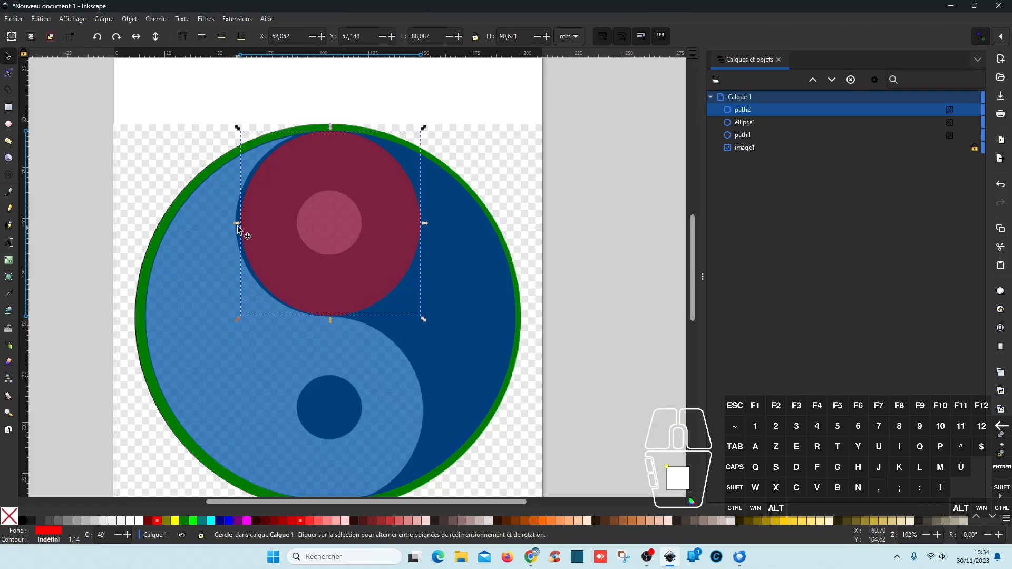
pyautogui.moveTo(241, 224); pyautogui.dragTo(229, 224)
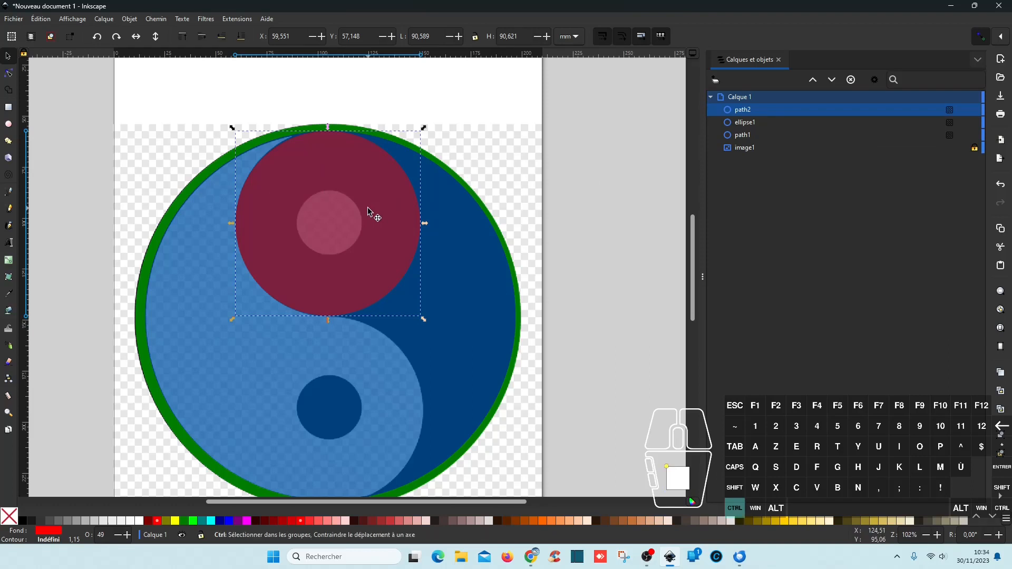
# Duplicate the large red circle and place the copy over the symbol's lower lobe, just beneath the first circle
pyautogui.hotkey('ctrl', 'd')
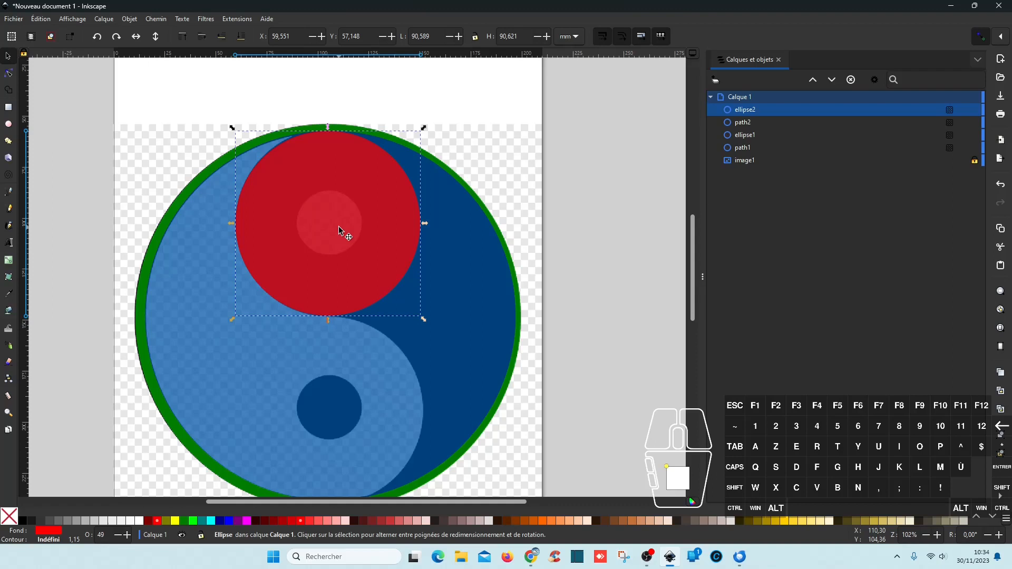
pyautogui.moveTo(338, 226); pyautogui.dragTo(344, 425)
pyautogui.scroll(-4, 422, 371)
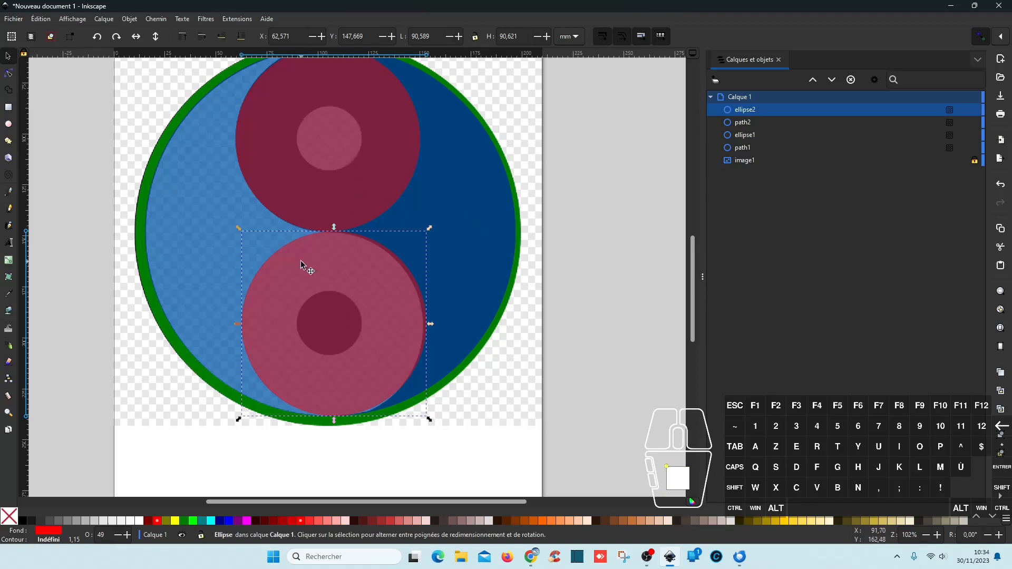
# Duplicate the lower red circle, shrink the copy to about 32.2 mm across, and place one such circle over each dot
pyautogui.hotkey('ctrl', 'd')
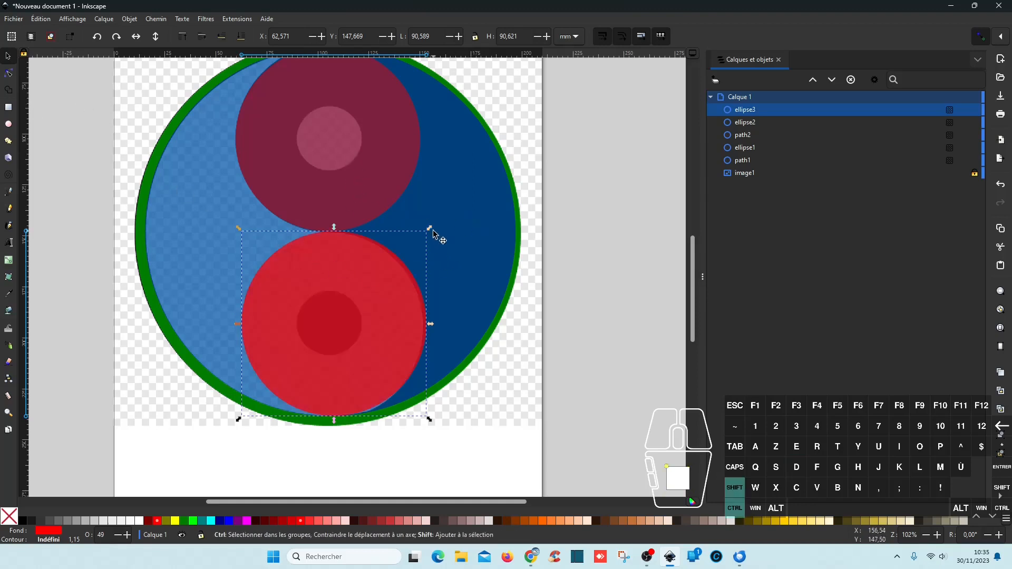
pyautogui.moveTo(429, 229); pyautogui.dragTo(363, 291)
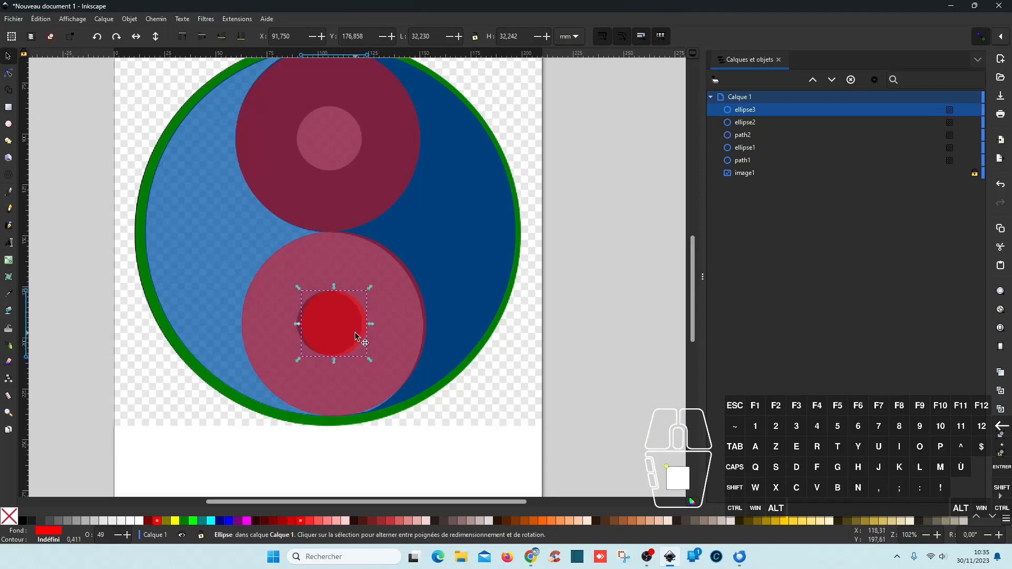
pyautogui.moveTo(351, 333); pyautogui.dragTo(344, 138)
pyautogui.hotkey('ctrl', 'd')
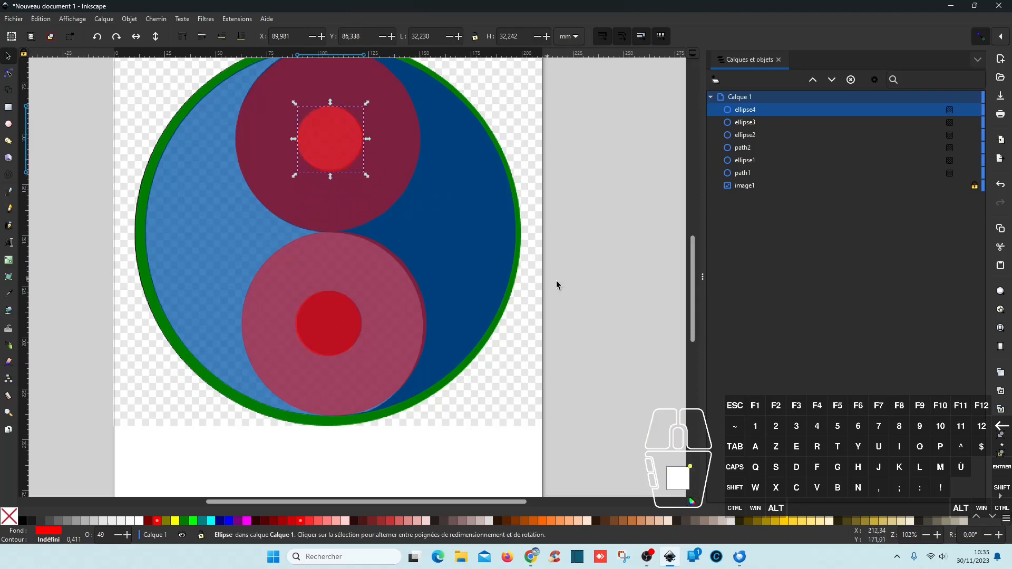
# Nudge the large lower red circle about 1 mm to the left so it fits the symbol's lower lobe
pyautogui.click(400, 287)
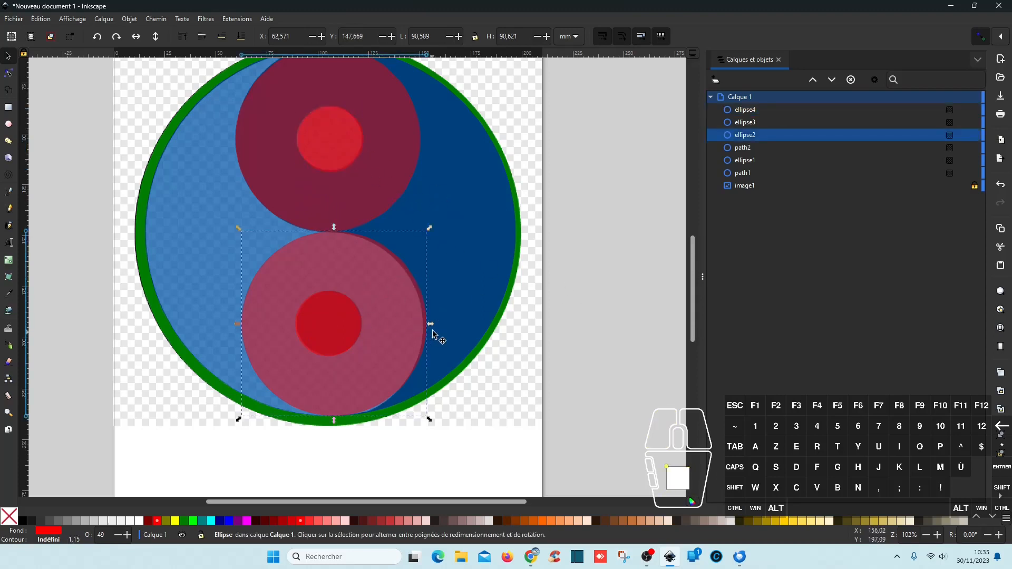
pyautogui.moveTo(429, 329); pyautogui.dragTo(427, 331)
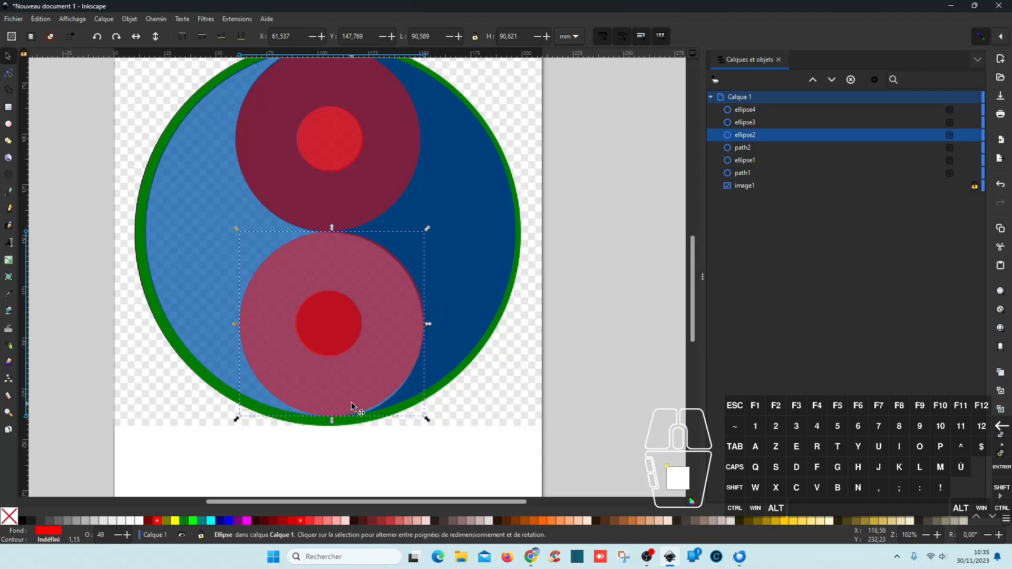
pyautogui.scroll(-1, 509, 274)
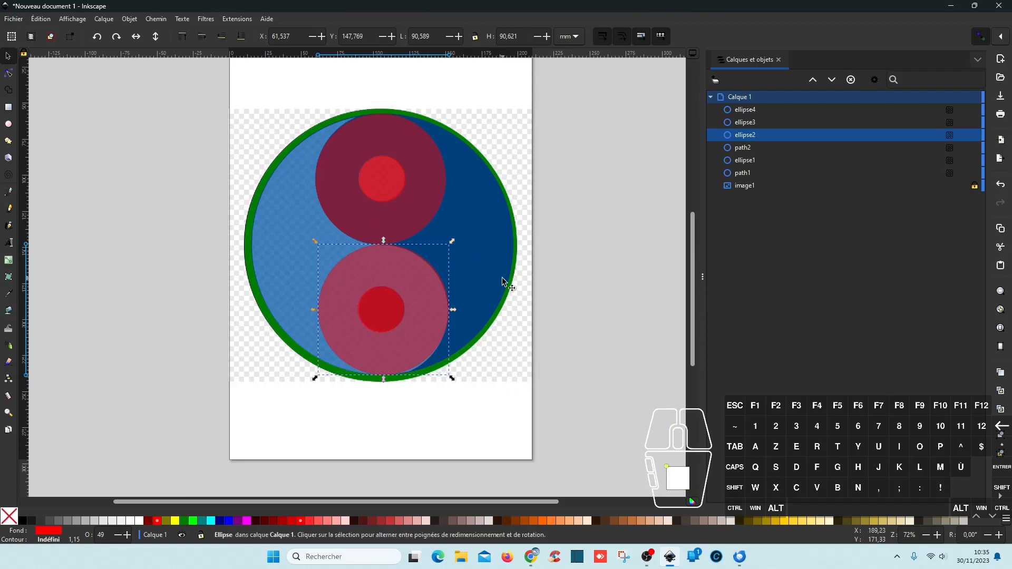
pyautogui.click(641, 270)
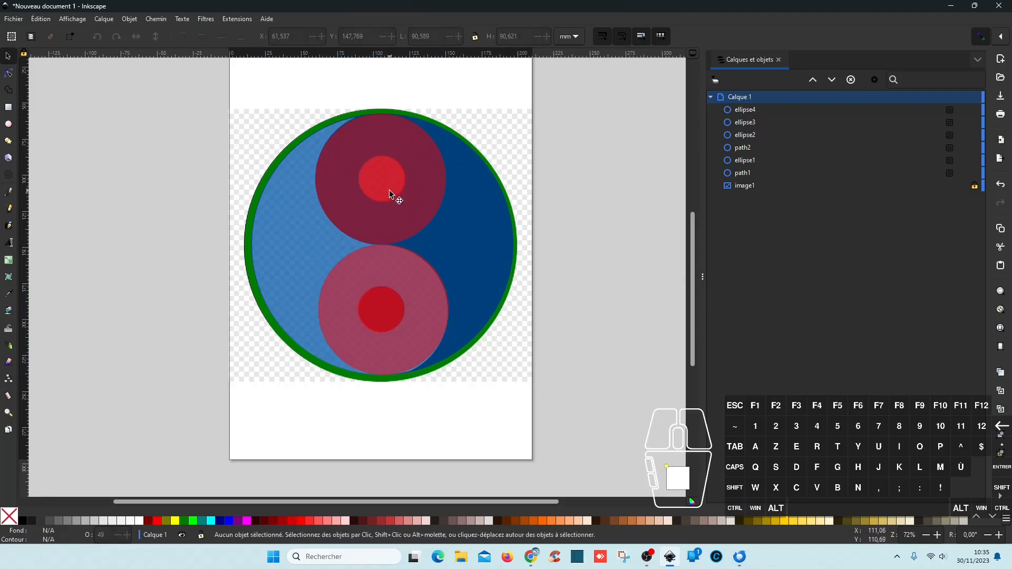
# Try to unite fragments of the upper lobe with Shape Builder across all six circles, and undo the merge
pyautogui.moveTo(152, 93); pyautogui.dragTo(580, 435)
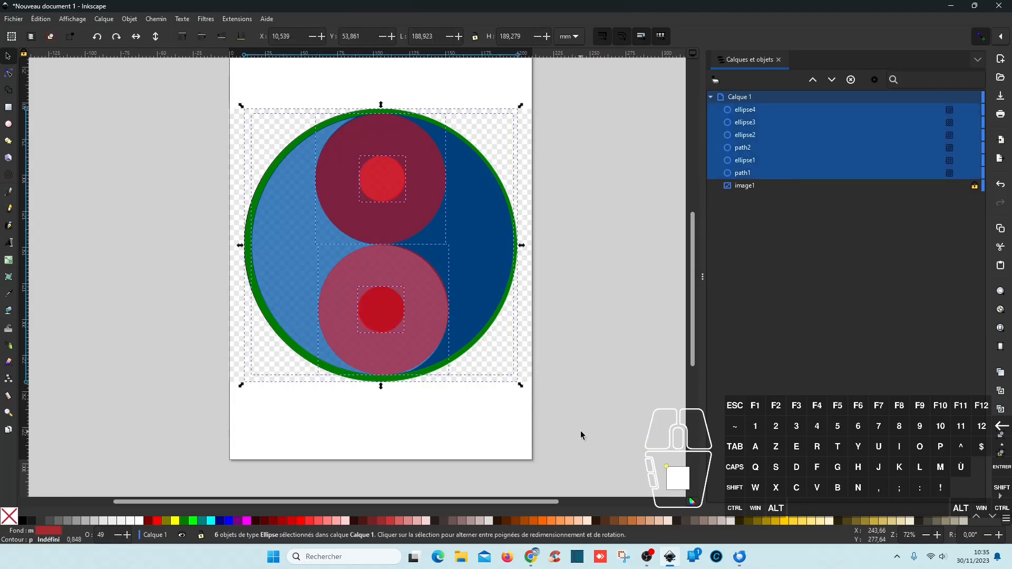
pyautogui.click(8, 92)
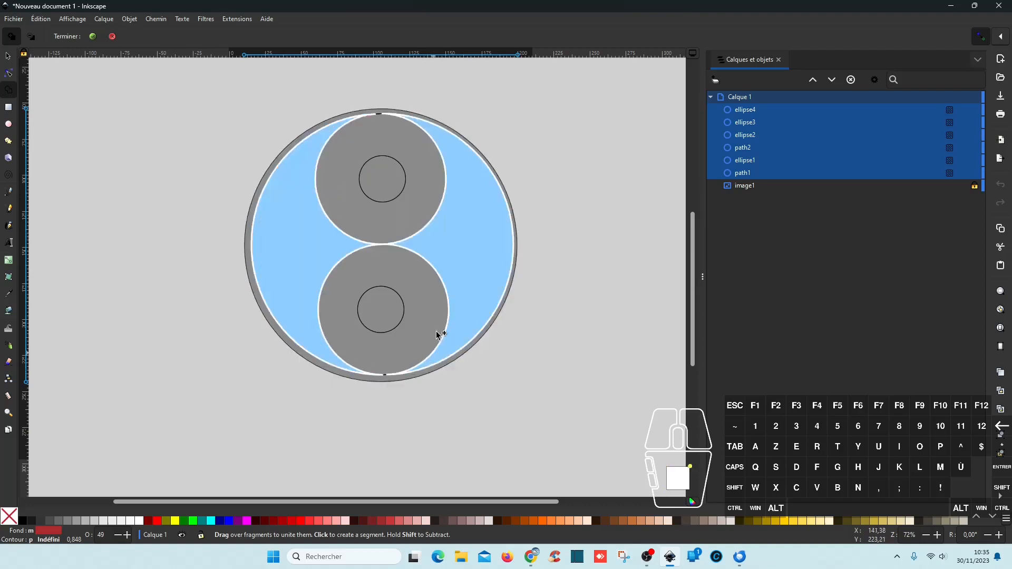
pyautogui.click(410, 152)
pyautogui.moveTo(410, 152)
pyautogui.mouseDown()
pyautogui.moveTo(453, 205)
pyautogui.moveTo(433, 174)
pyautogui.moveTo(393, 151)
pyautogui.moveTo(420, 180)
pyautogui.mouseUp()
pyautogui.hotkey('ctrl', 'z')
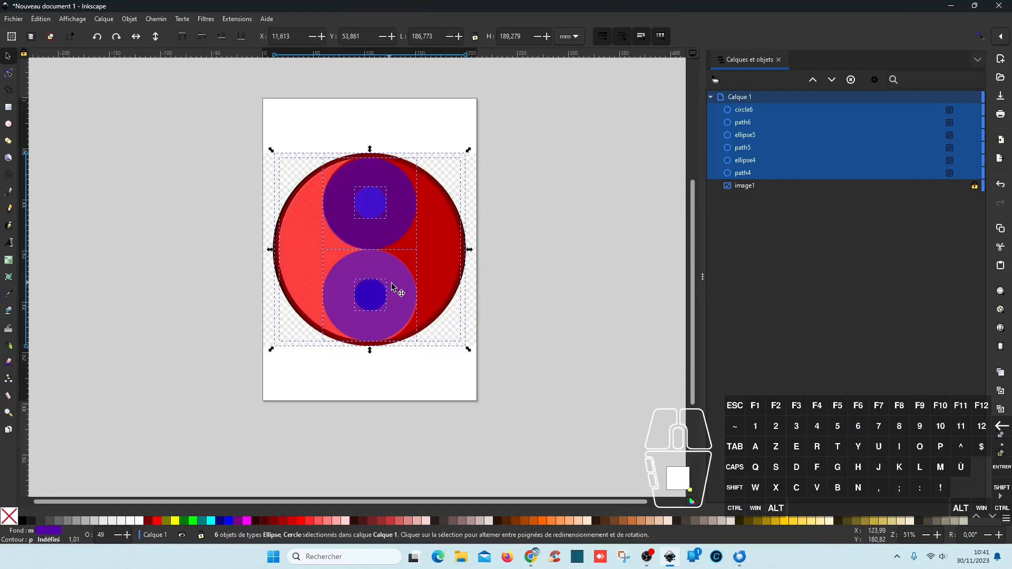
# With all six circles in Shape Builder, unite the upper lobe around its dot with the right-hand crescent
pyautogui.keyDown('ctrl'); pyautogui.scroll(6, 368, 346); pyautogui.keyUp('ctrl')
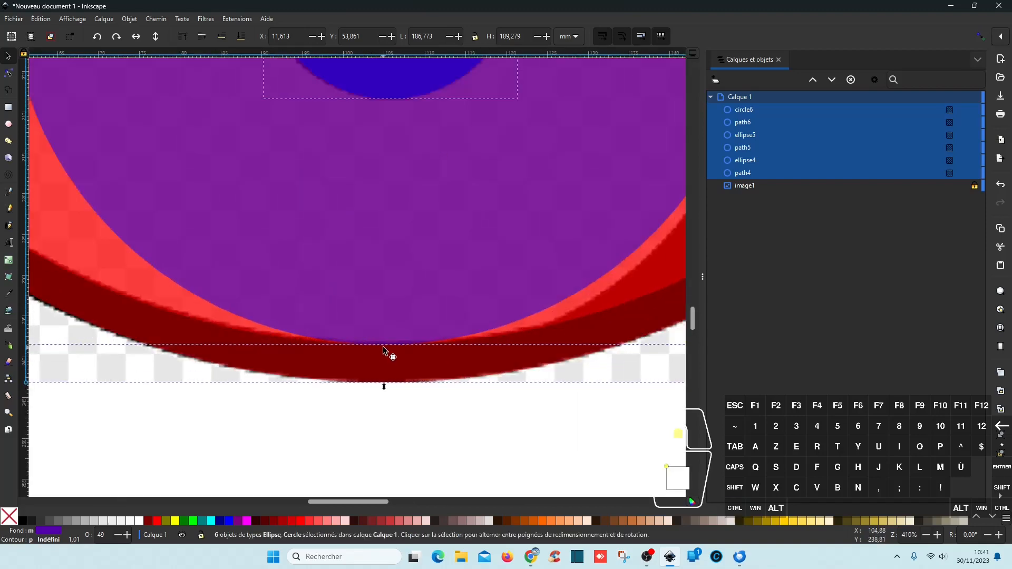
pyautogui.scroll(15, 383, 343)
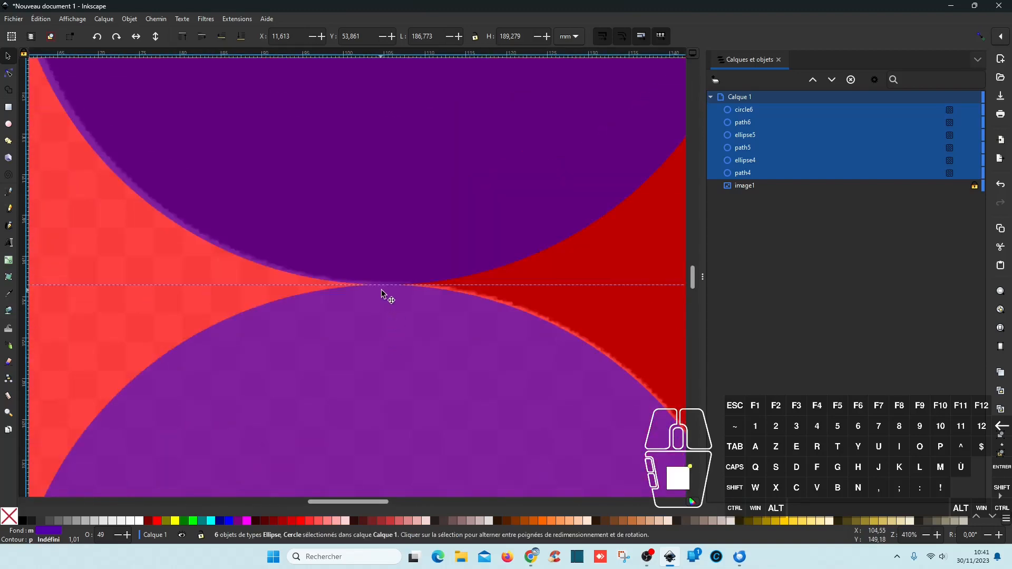
pyautogui.scroll(15, 381, 290)
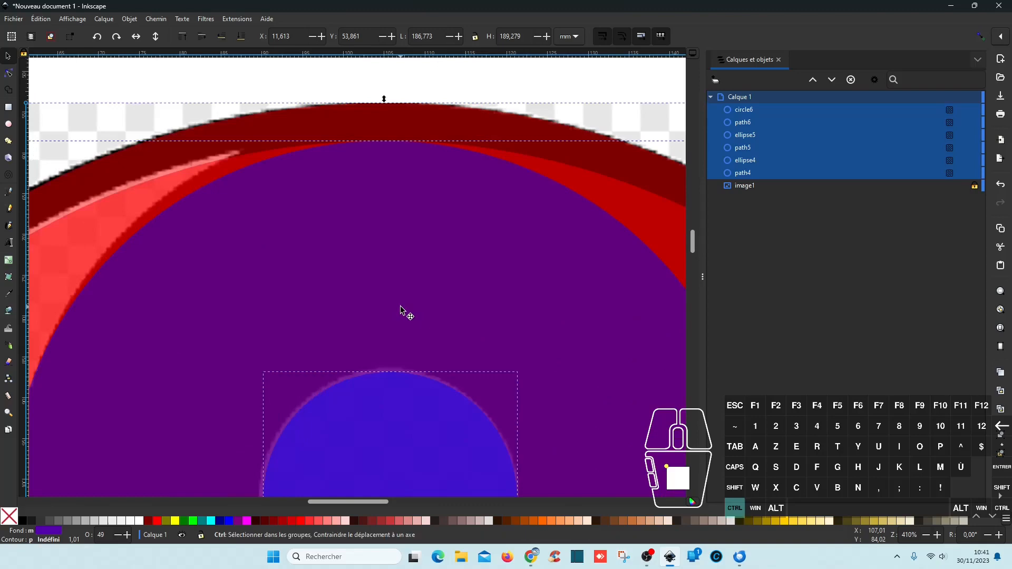
pyautogui.keyDown('ctrl'); pyautogui.scroll(-5, 402, 312); pyautogui.keyUp('ctrl')
pyautogui.scroll(-2, 425, 377)
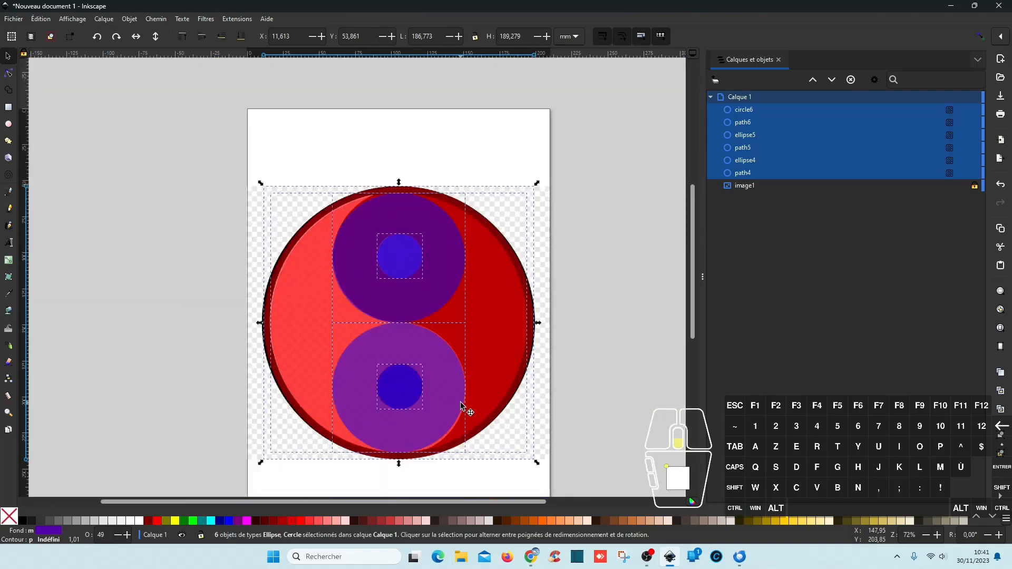
pyautogui.click(574, 366)
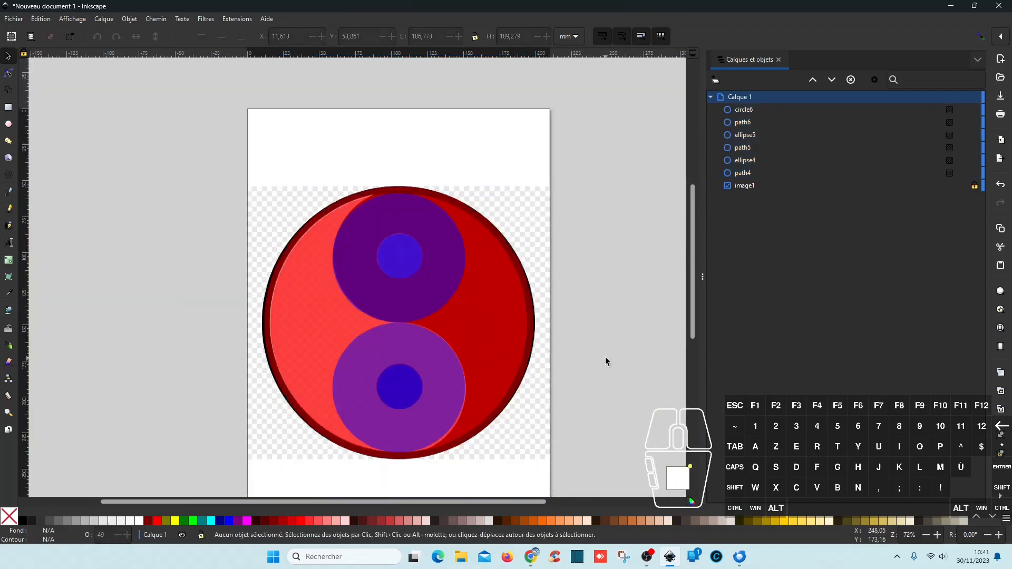
pyautogui.moveTo(231, 171)
pyautogui.mouseDown()
pyautogui.moveTo(625, 424)
pyautogui.moveTo(628, 486)
pyautogui.mouseUp()
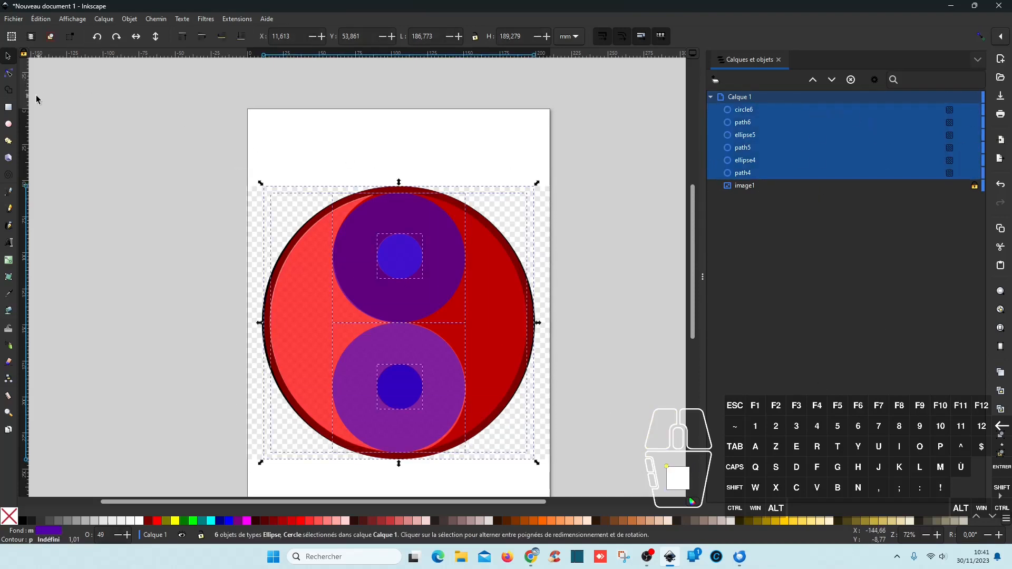
pyautogui.click(8, 90)
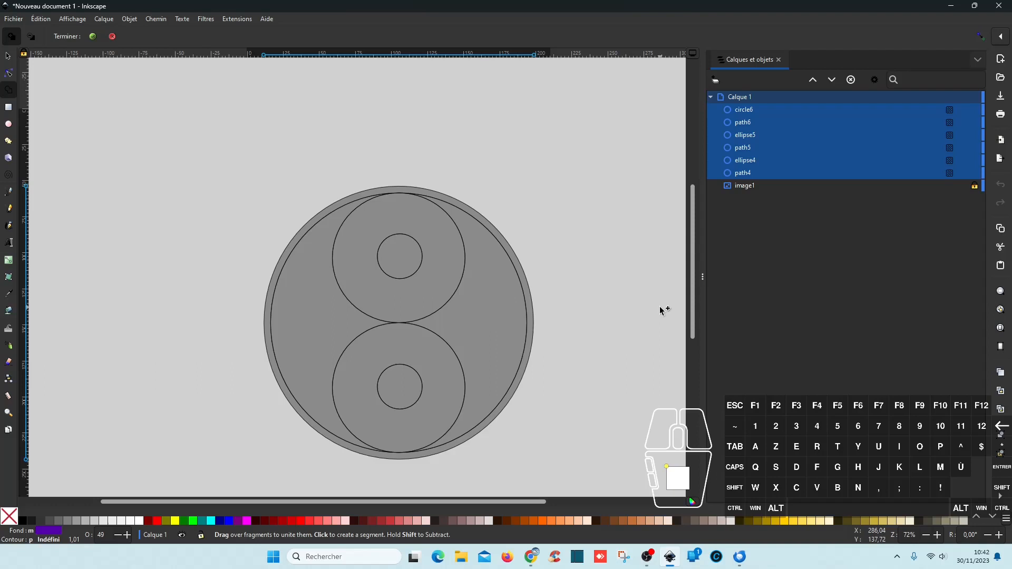
pyautogui.click(442, 272)
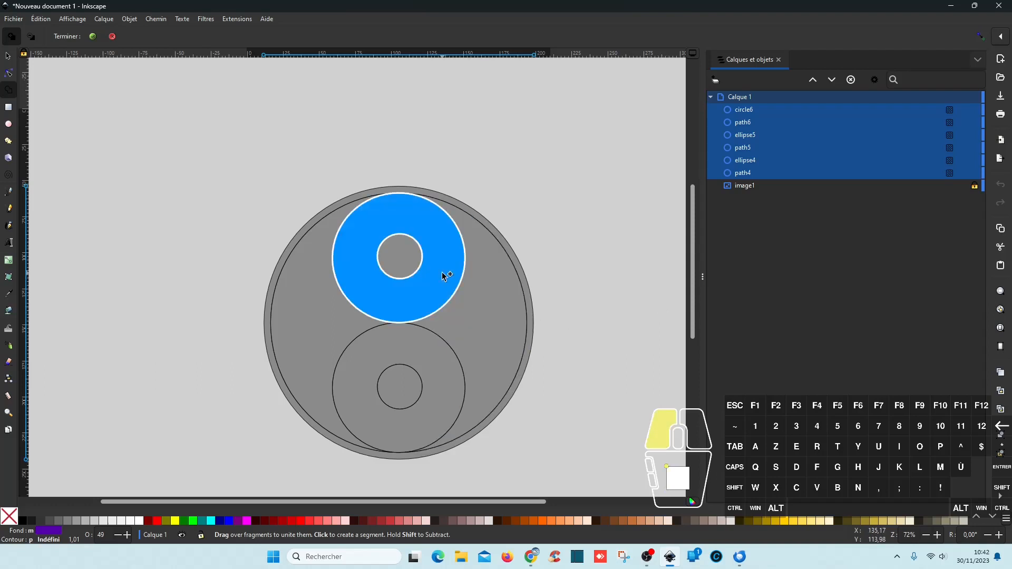
pyautogui.moveTo(442, 272); pyautogui.dragTo(473, 295)
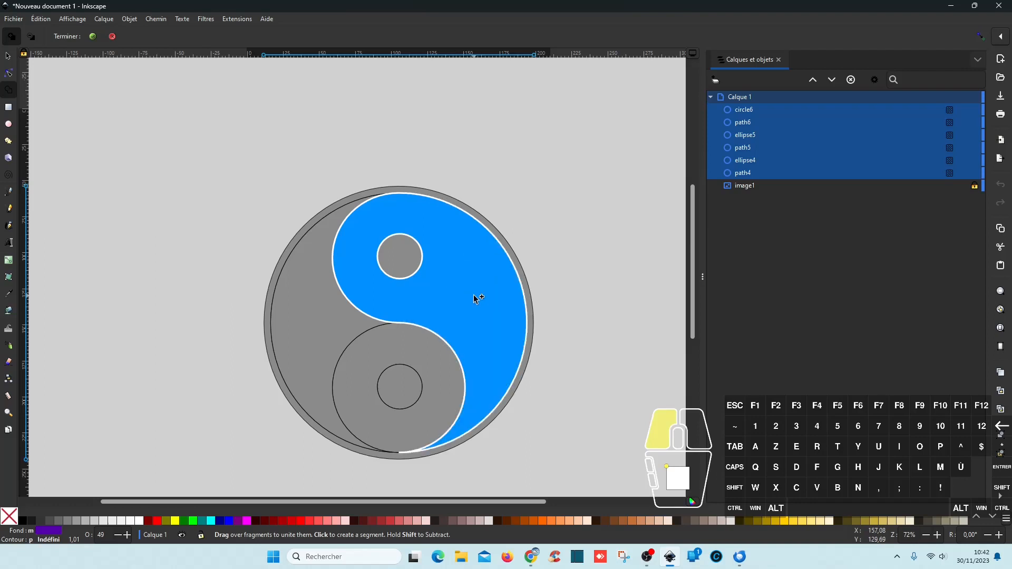
# Merge the outer border ring into the united shape, keep the lower dot as its own fragment, and apply the result
pyautogui.moveTo(473, 296); pyautogui.dragTo(522, 323)
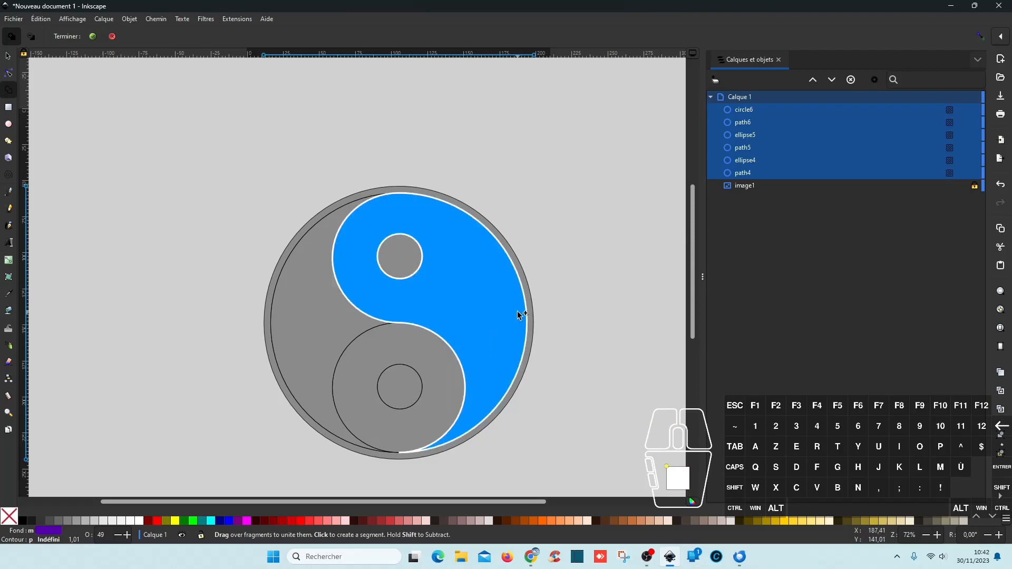
pyautogui.moveTo(512, 311)
pyautogui.mouseDown()
pyautogui.moveTo(533, 312)
pyautogui.moveTo(478, 217)
pyautogui.moveTo(469, 274)
pyautogui.mouseUp()
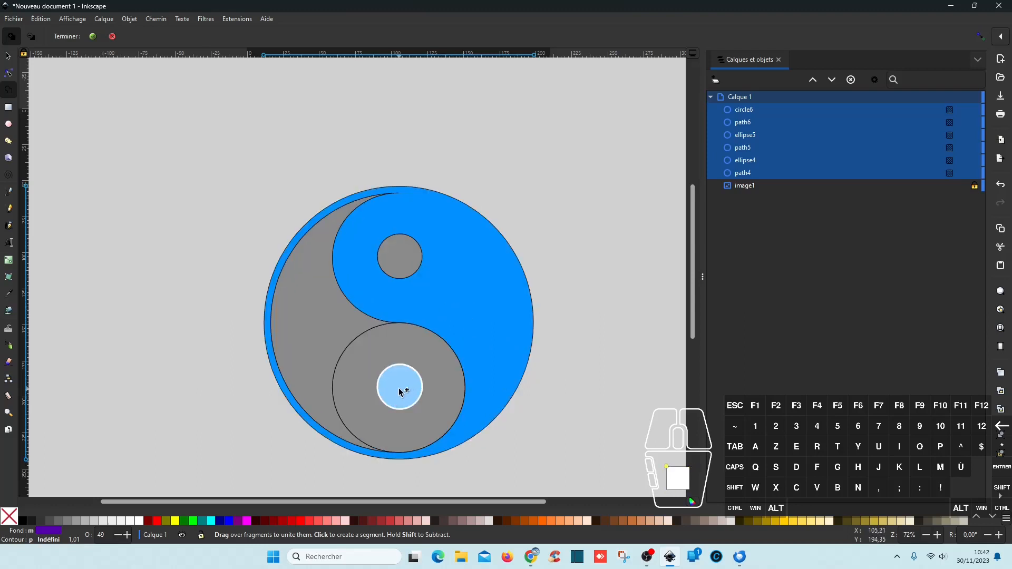
pyautogui.click(93, 36)
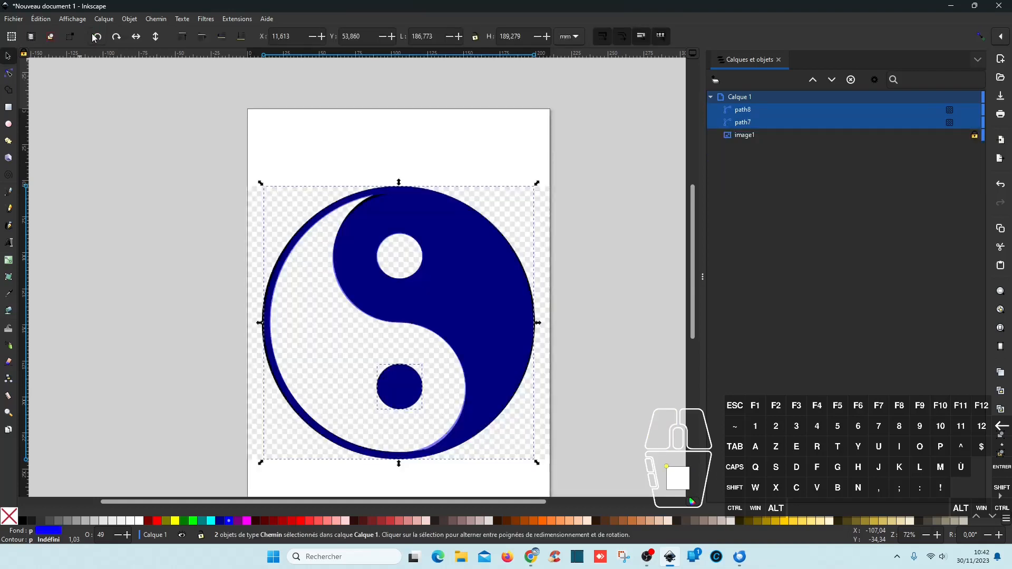
# Move both vector shapes off the page beside the source image and lock the width-to-height ratio with the large shape selected
pyautogui.moveTo(486, 327); pyautogui.dragTo(546, 313)
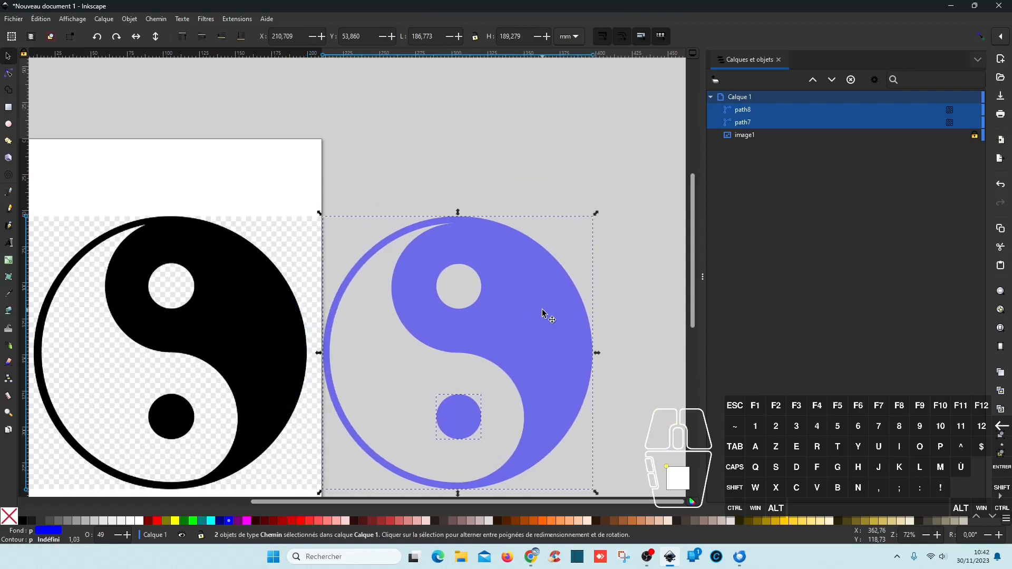
pyautogui.click(755, 111)
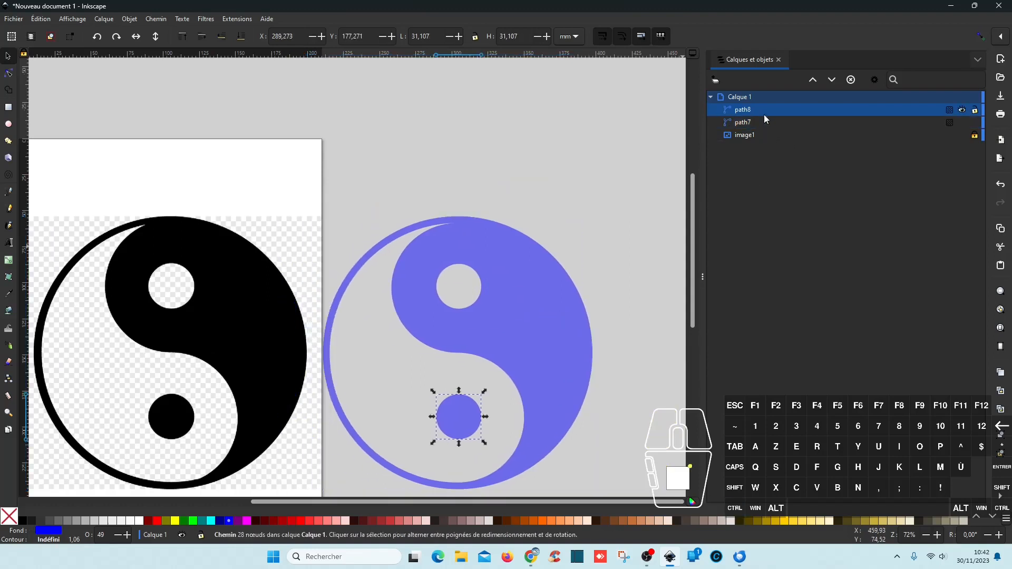
pyautogui.click(745, 125)
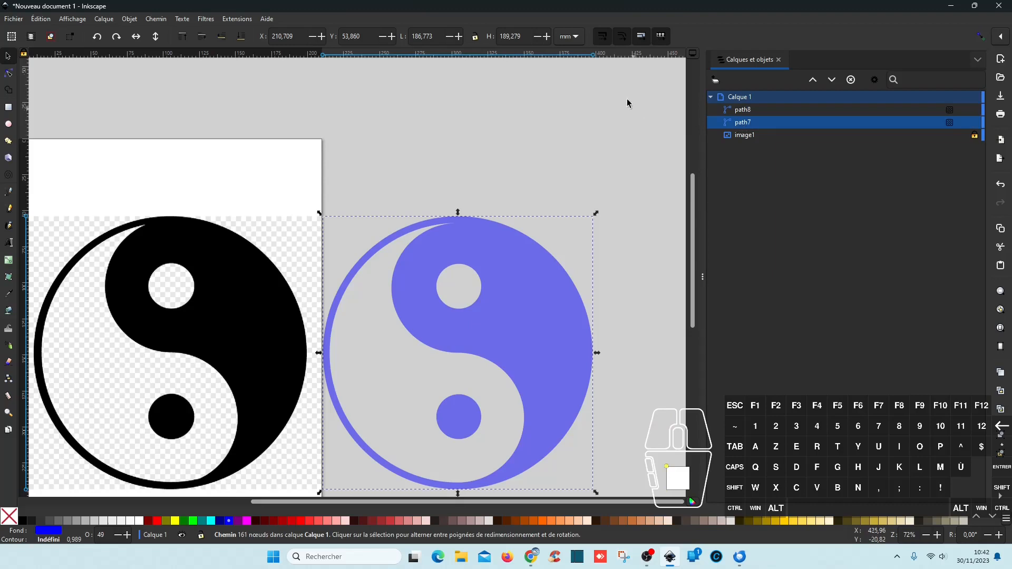
pyautogui.click(473, 37)
# Try resizing the large yin-yang shape on its own to a height of 150 mm, and undo the resize
pyautogui.click(520, 38)
pyautogui.moveTo(523, 37); pyautogui.dragTo(488, 36)
pyautogui.write('150')
pyautogui.press('Return')
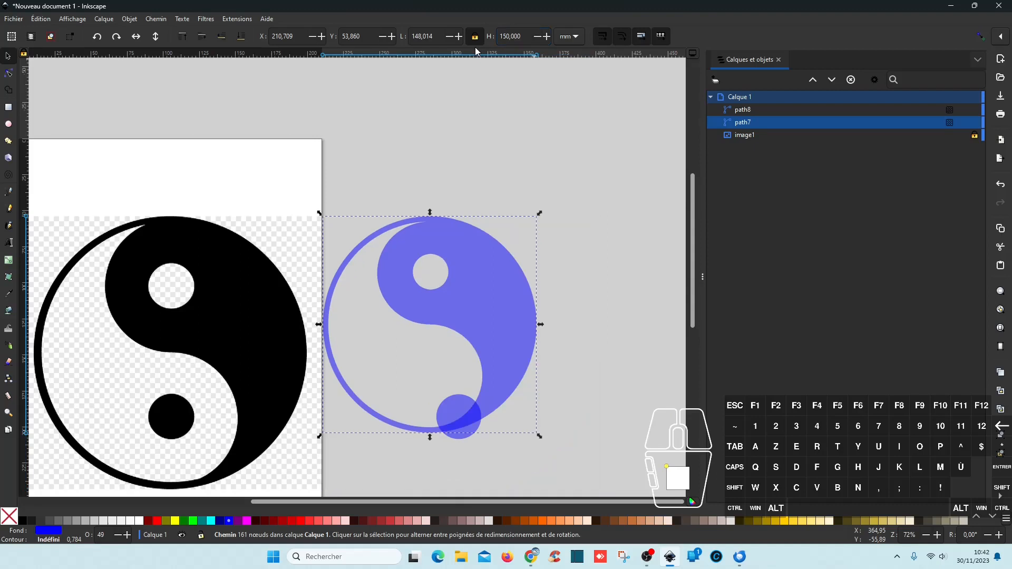
pyautogui.hotkey('ctrl', 'z')
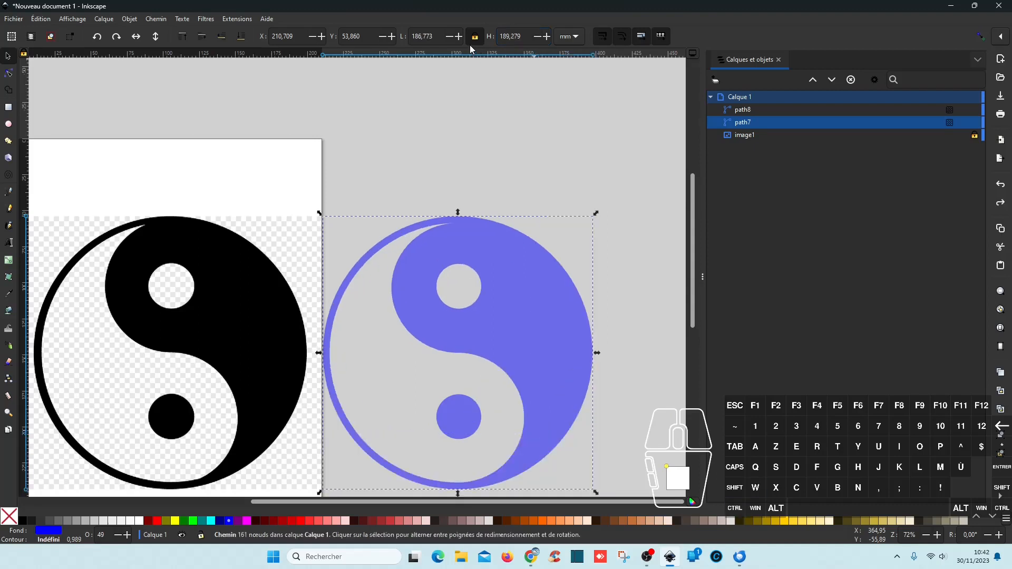
# Select the lower dot together with the large shape and set their combined height to 150 mm, keeping proportions
pyautogui.keyDown('ctrl'); pyautogui.click(745, 110); pyautogui.keyUp('ctrl')
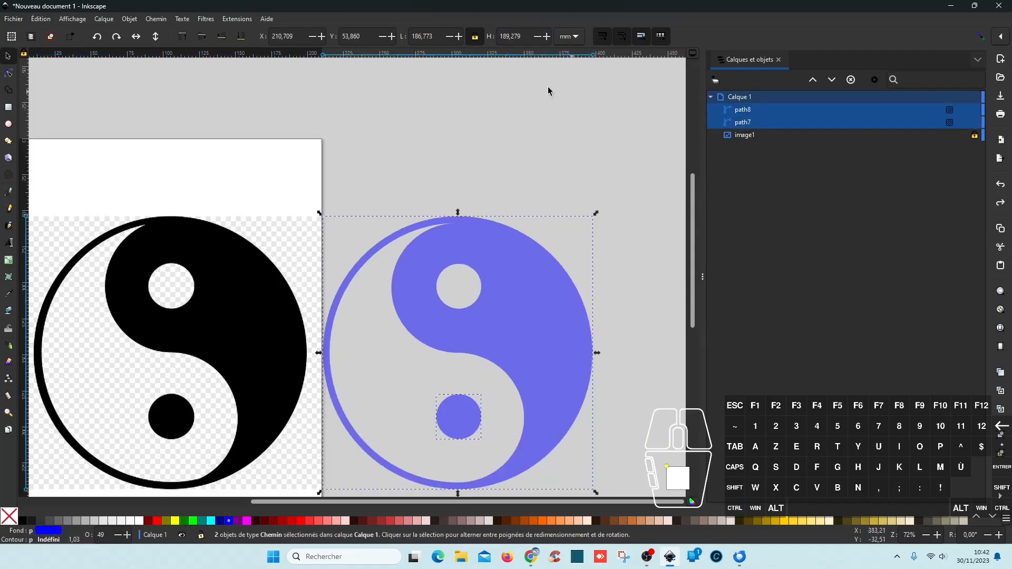
pyautogui.click(513, 36)
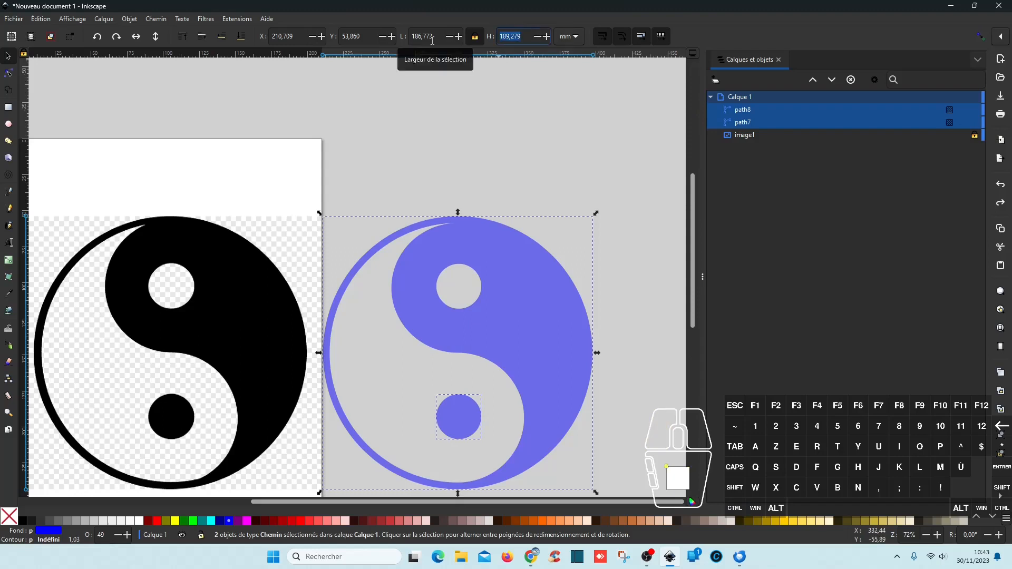
pyautogui.write('150')
pyautogui.press('Return')
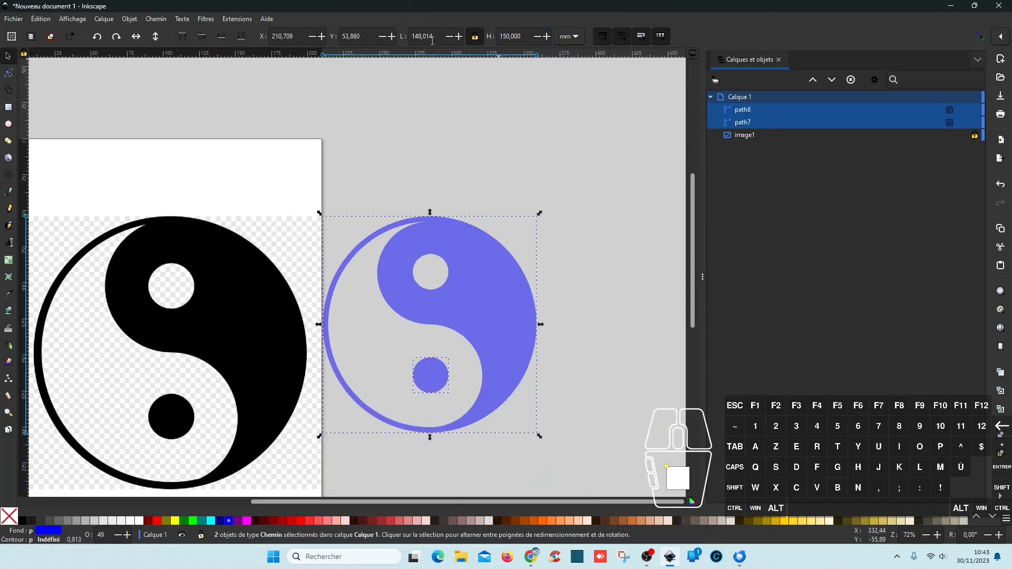
# Save the drawing as an Inkscape SVG named "ying yang" in the créations folder
pyautogui.hotkey('ctrl', 's')
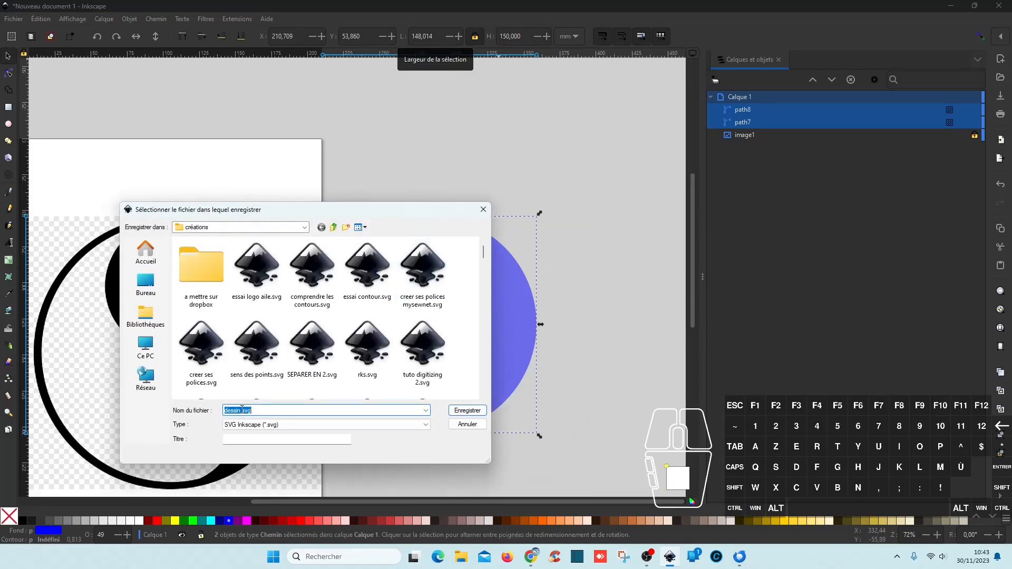
pyautogui.write('ying yang')
pyautogui.press('Return')
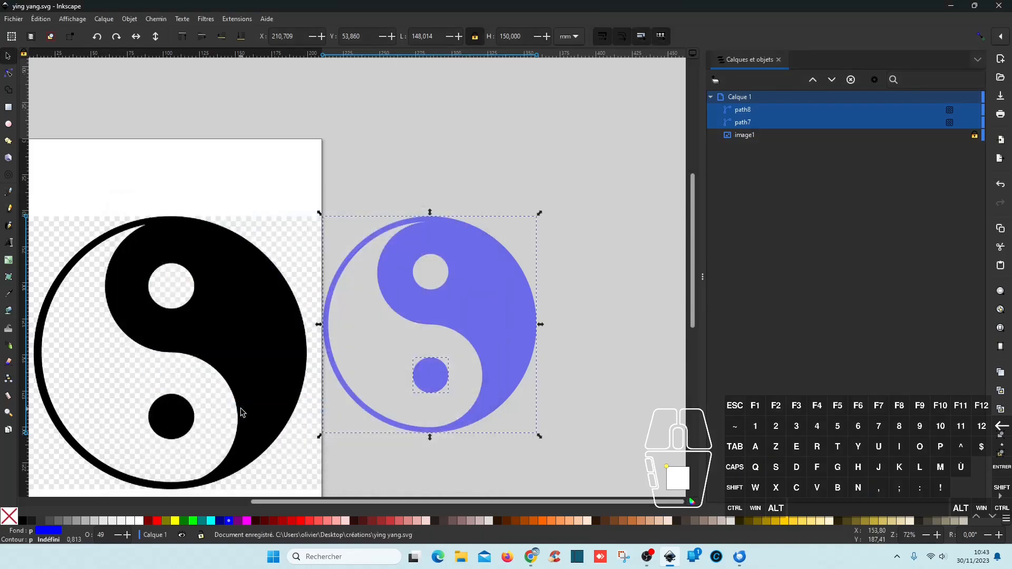
# Switch to Artistic Digitizer and open ying yang.svg from the créations folder
pyautogui.click(948, 6)
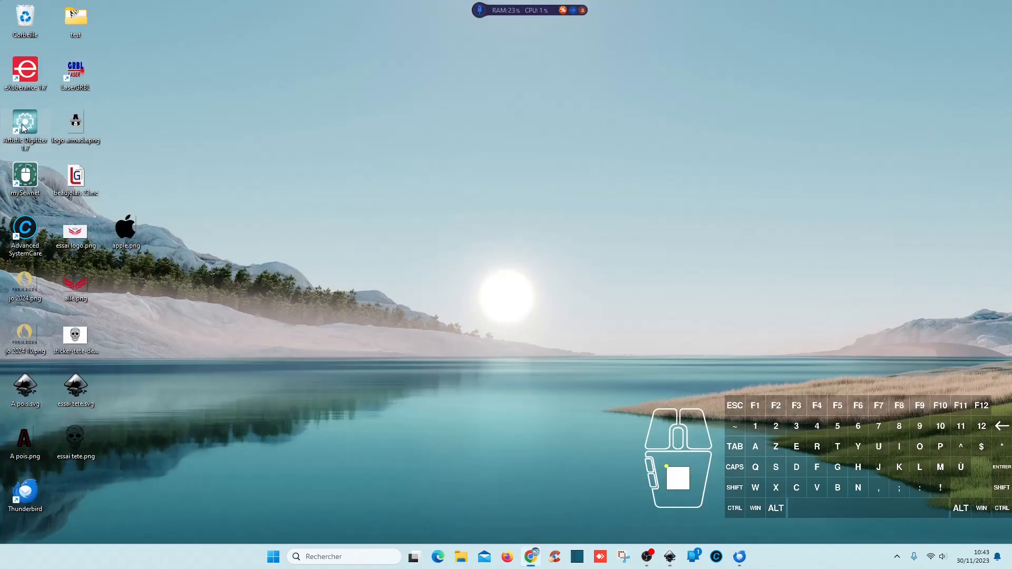
pyautogui.doubleClick(22, 125)
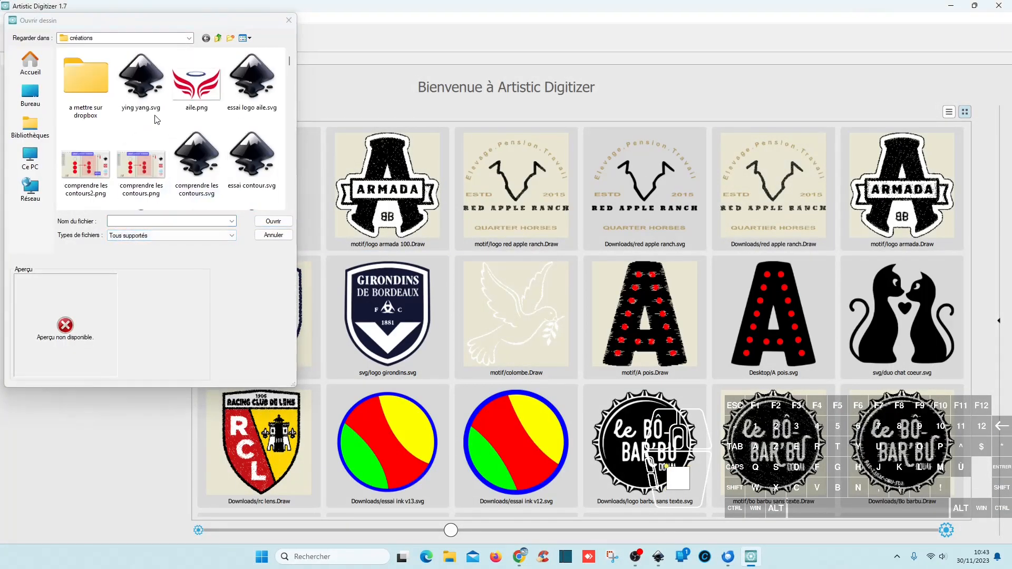
pyautogui.doubleClick(148, 108)
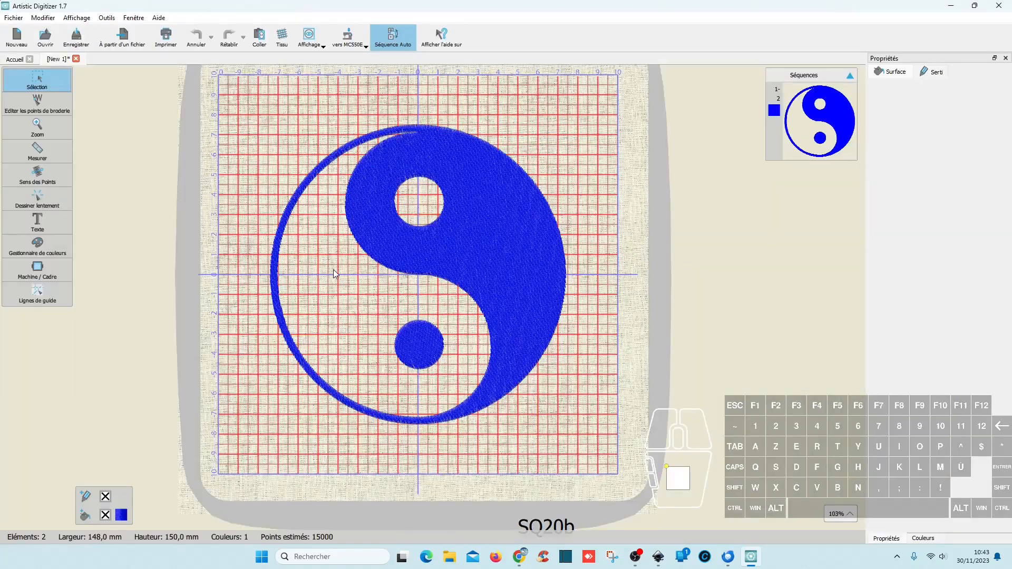
# Turn off automatic sequencing and select both the large yin-yang shape and its lower dot
pyautogui.press('ctrl')
pyautogui.click(397, 42)
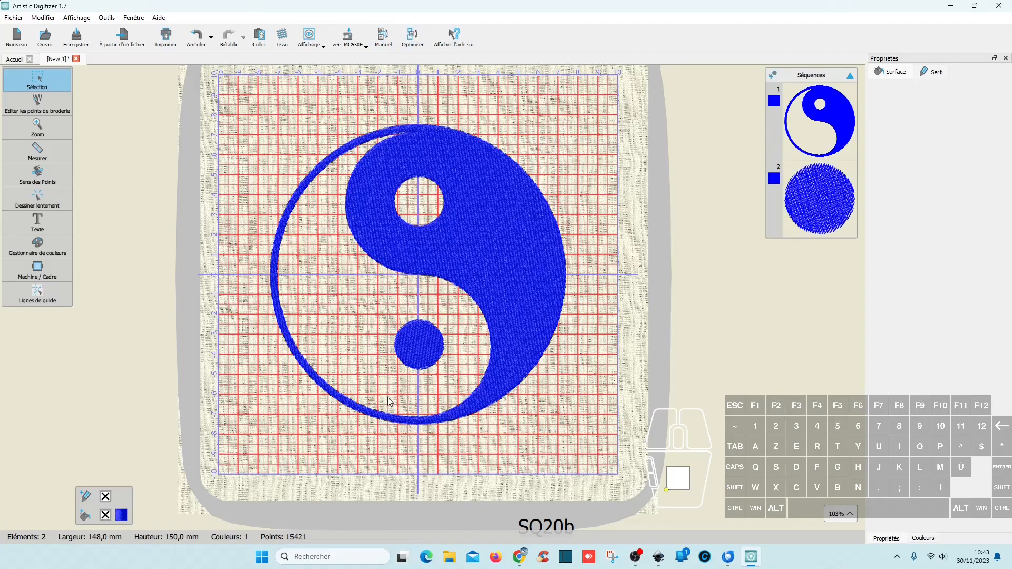
pyautogui.click(501, 274)
pyautogui.keyDown('ctrl'); pyautogui.click(435, 345); pyautogui.keyUp('ctrl')
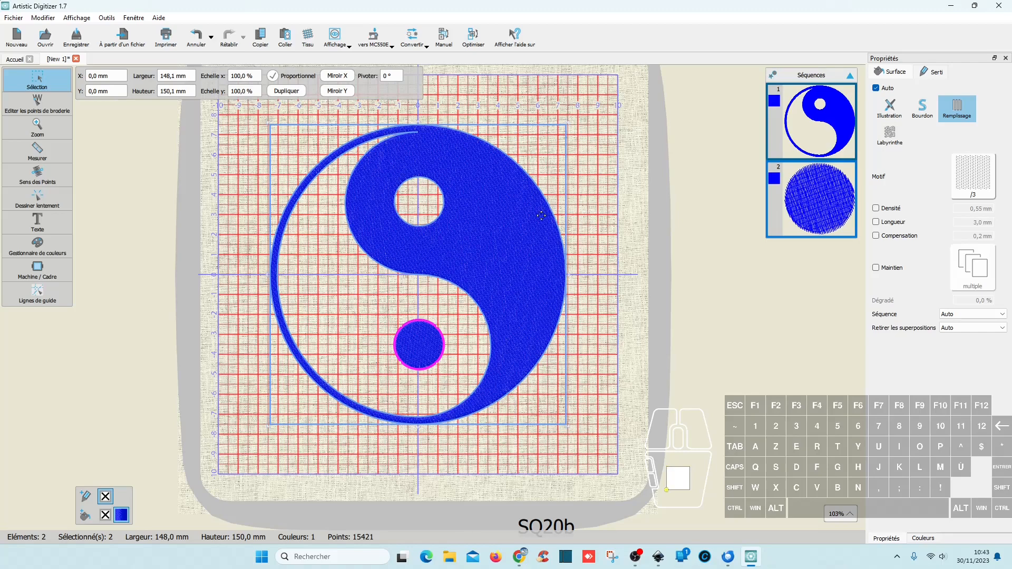
pyautogui.click(509, 232)
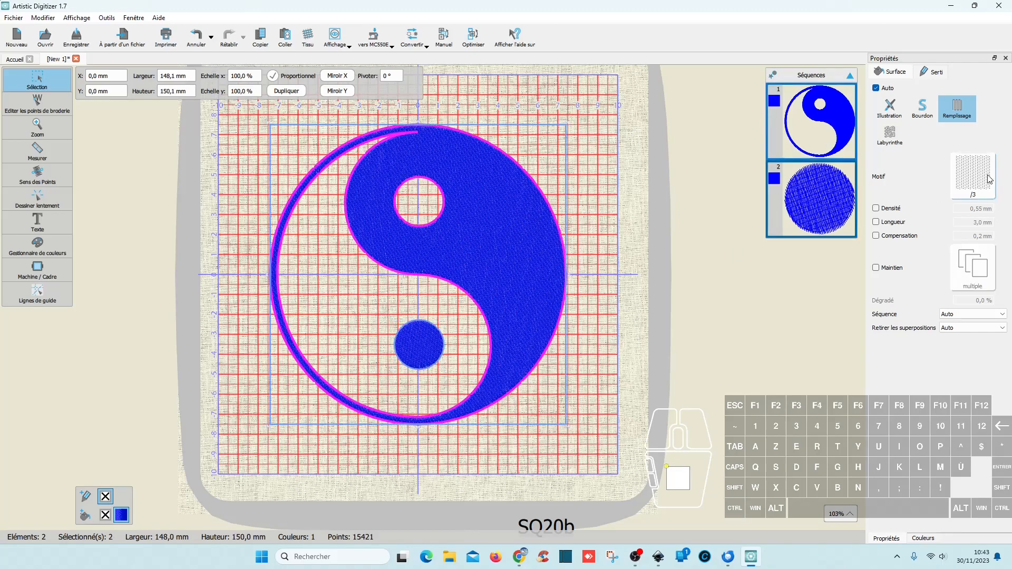
# Set a custom fill density of 0,50 mm for both selected yin-yang shapes and deselect them
pyautogui.click(889, 209)
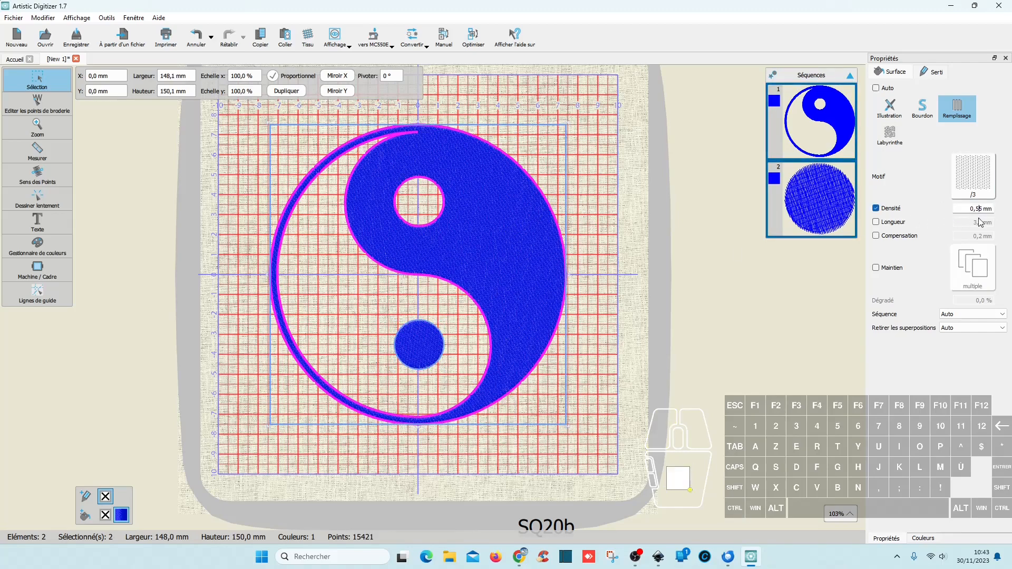
pyautogui.press('Delete')
pyautogui.press('Return')
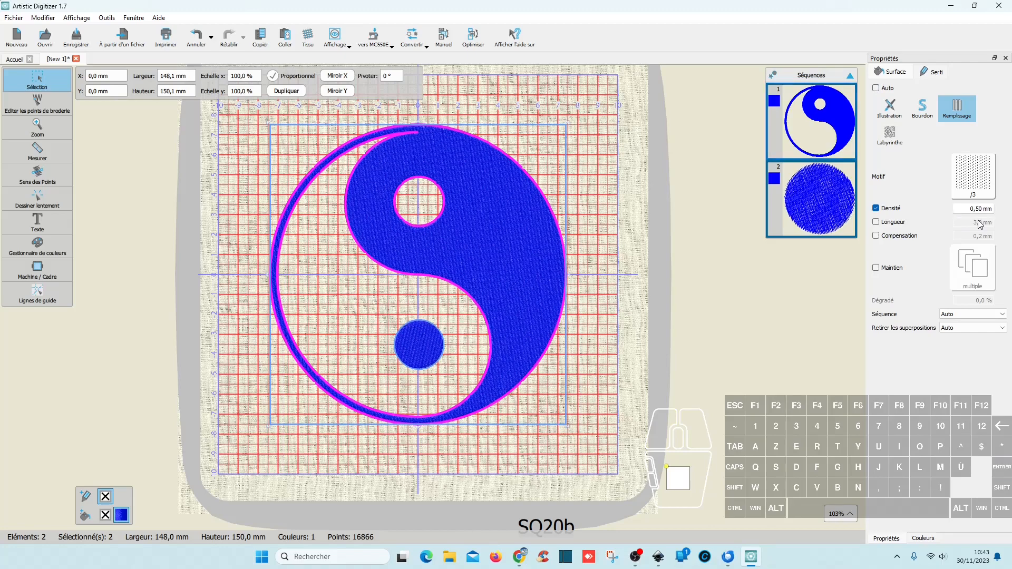
pyautogui.click(637, 324)
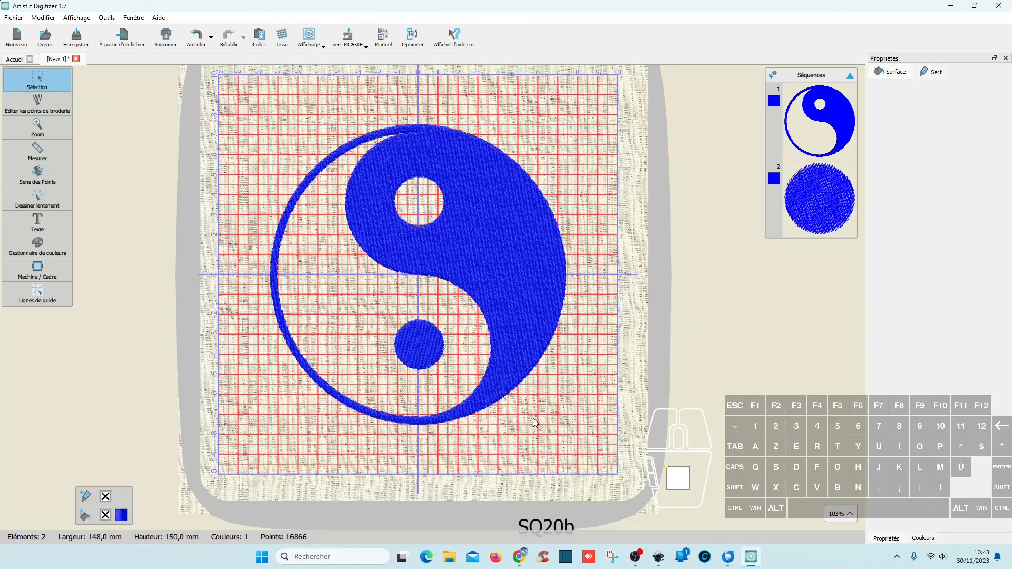
# Switch to Inkscape to compare the vector yin-yang shapes with the source image, and return to Artistic Digitizer
pyautogui.moveTo(660, 560)
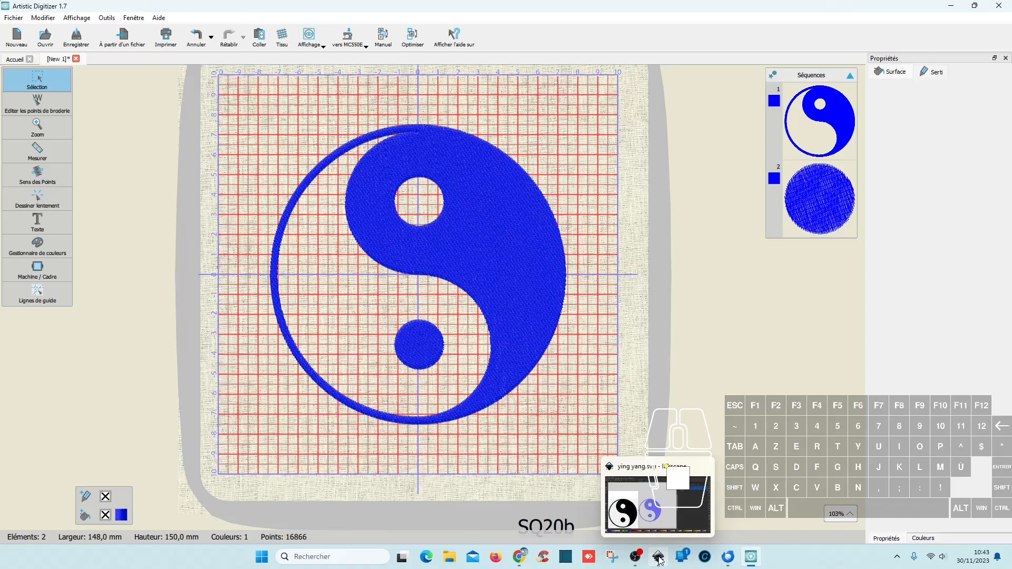
pyautogui.click(660, 559)
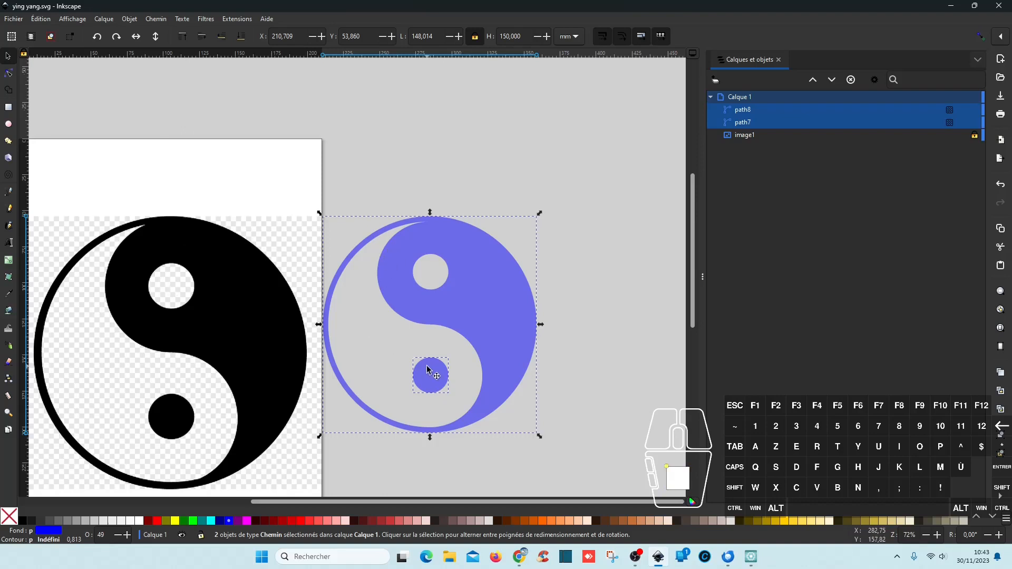
pyautogui.moveTo(257, 175); pyautogui.dragTo(350, 113)
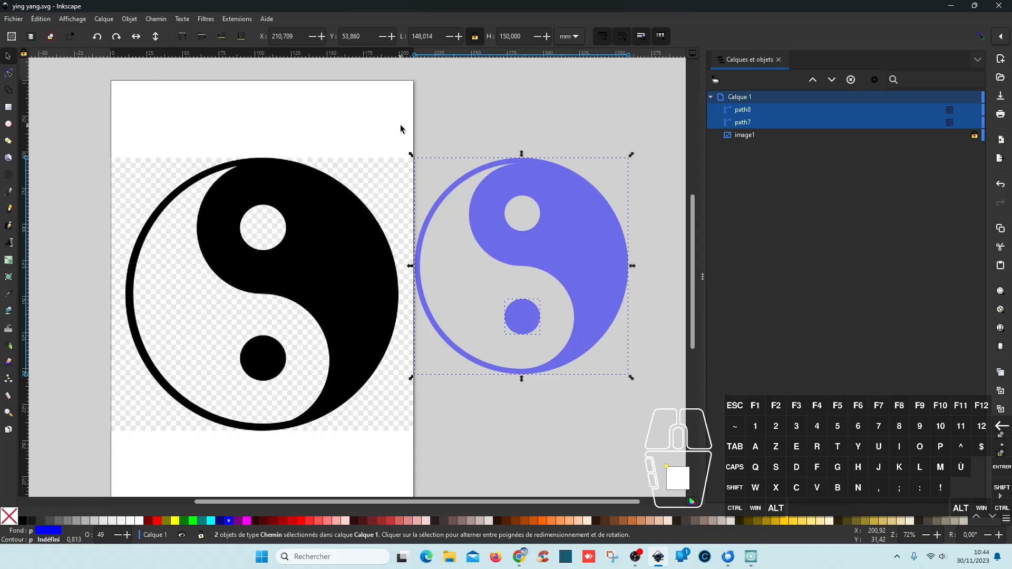
pyautogui.click(950, 5)
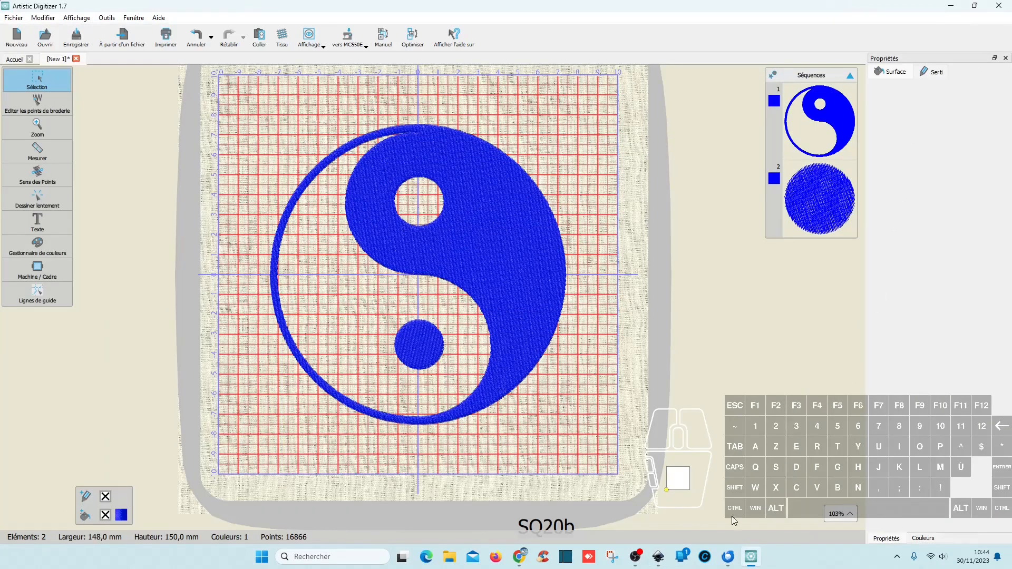